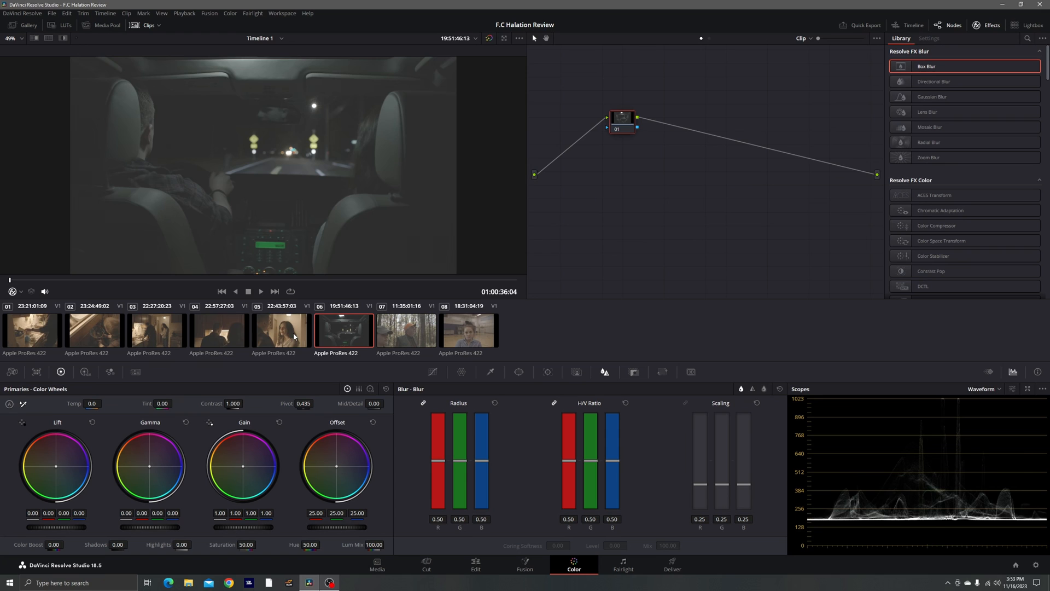
Browse the timeline clips and park the playhead on the wide three-person gym shot in clip 08, at 01:01:11:19.
click(270, 334)
click(230, 332)
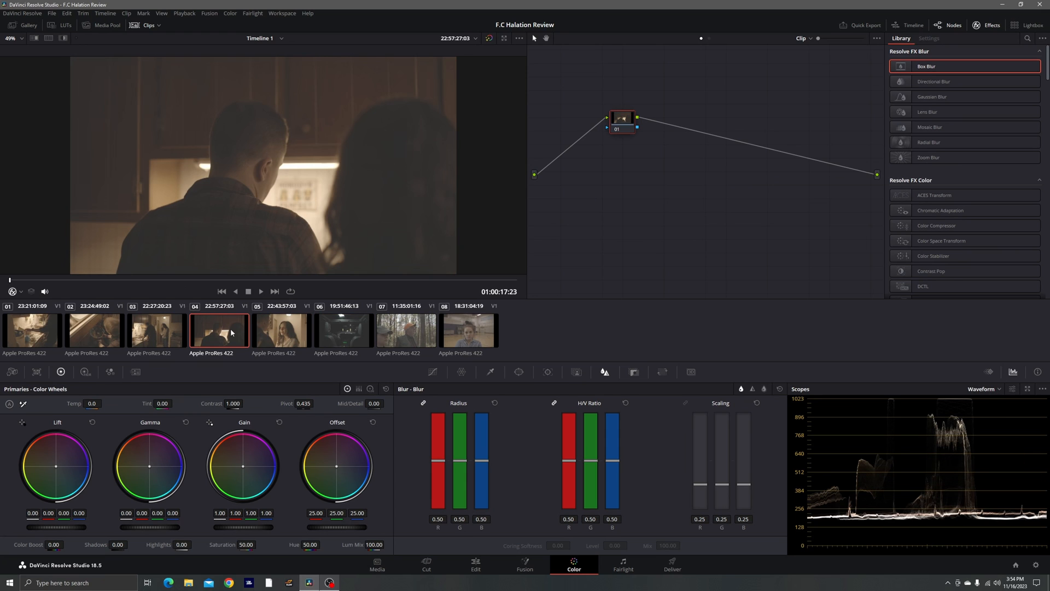
click(161, 328)
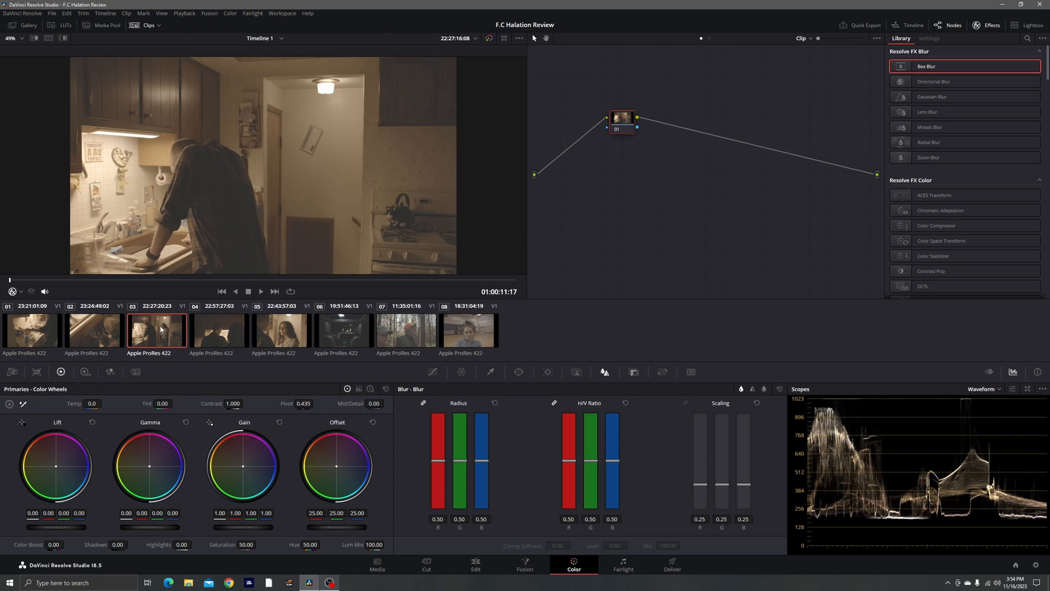
click(94, 330)
click(42, 328)
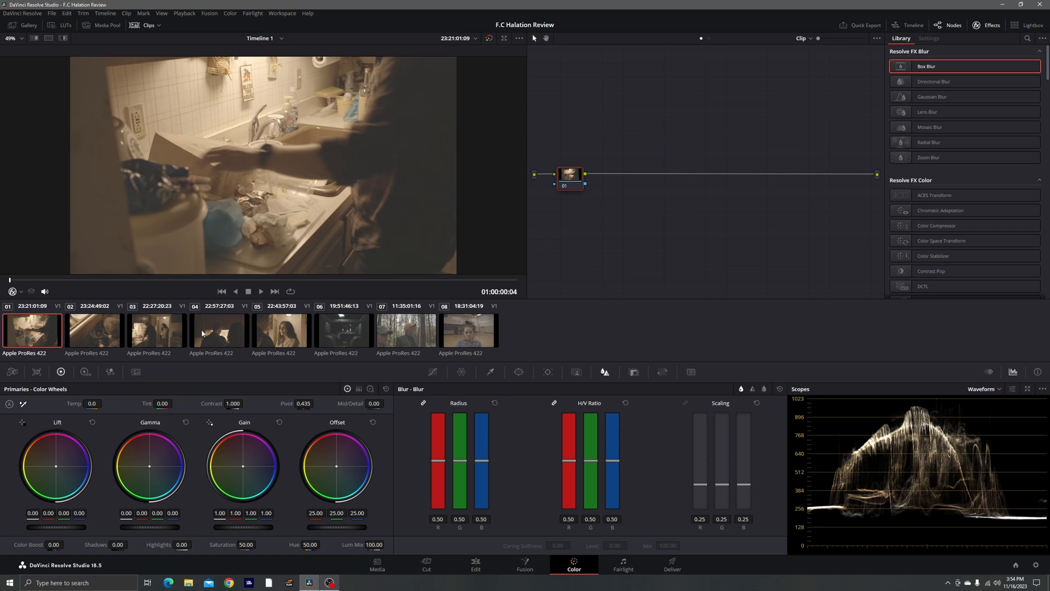
click(266, 336)
click(451, 334)
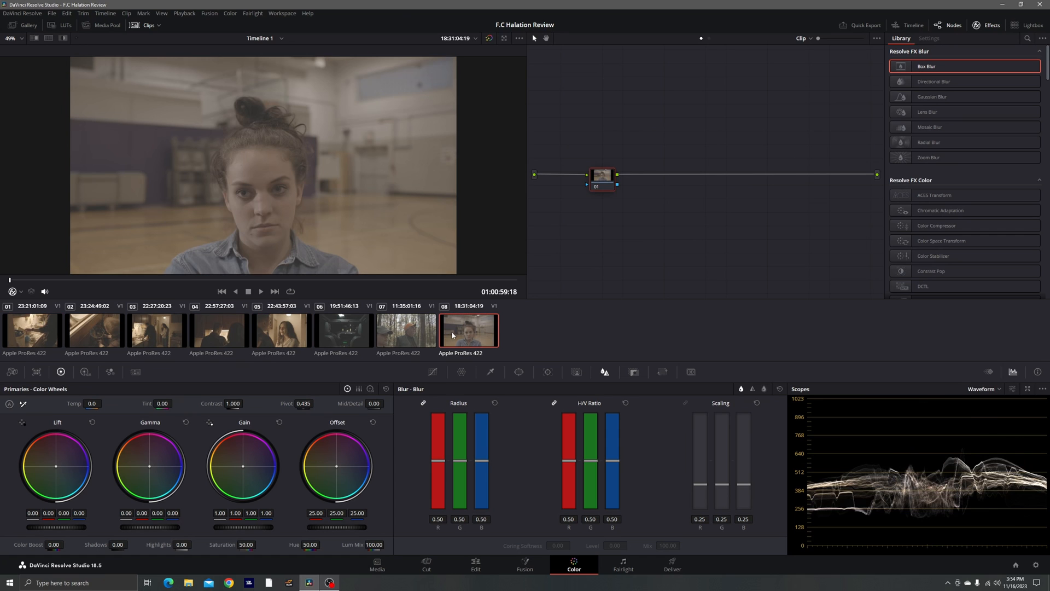
drag(431, 281, 465, 281)
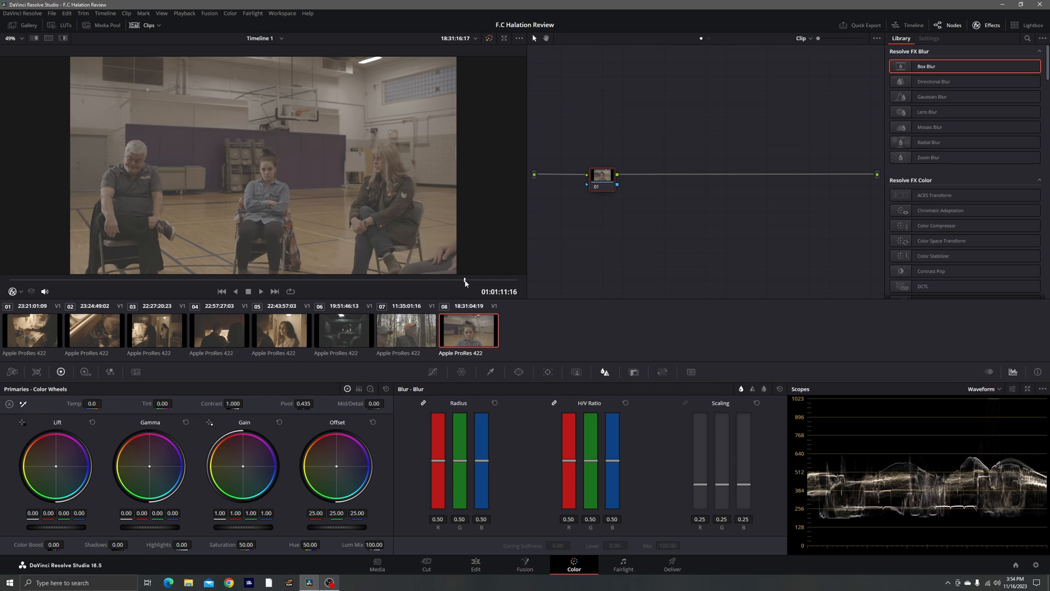
drag(465, 281, 470, 281)
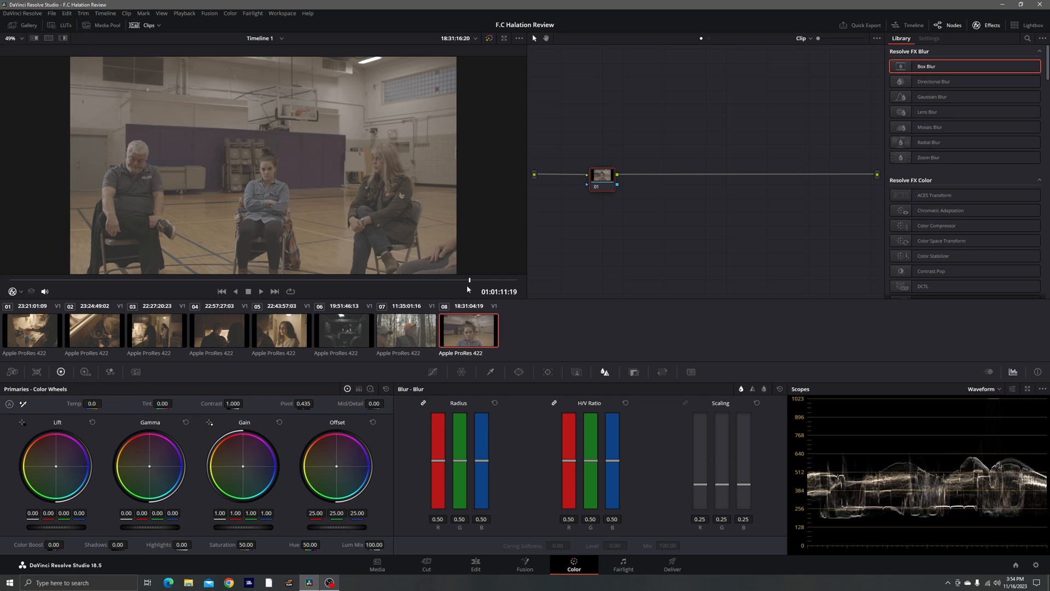
Apply the grade of gallery still 1.3.1 to clip 08 and shift its whole node tree away from the source input.
click(23, 26)
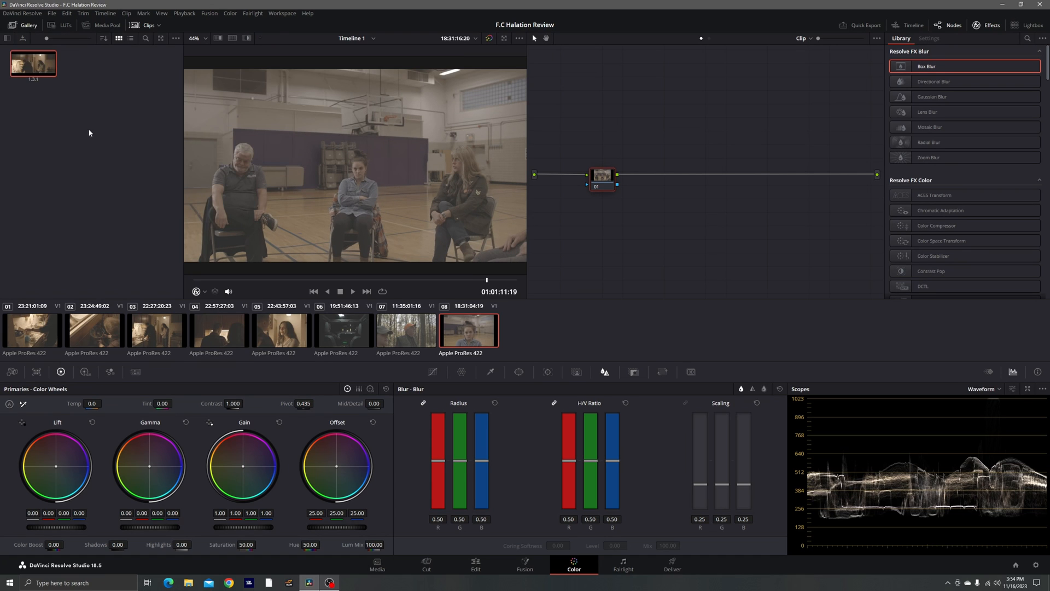
right_click(29, 63)
click(53, 87)
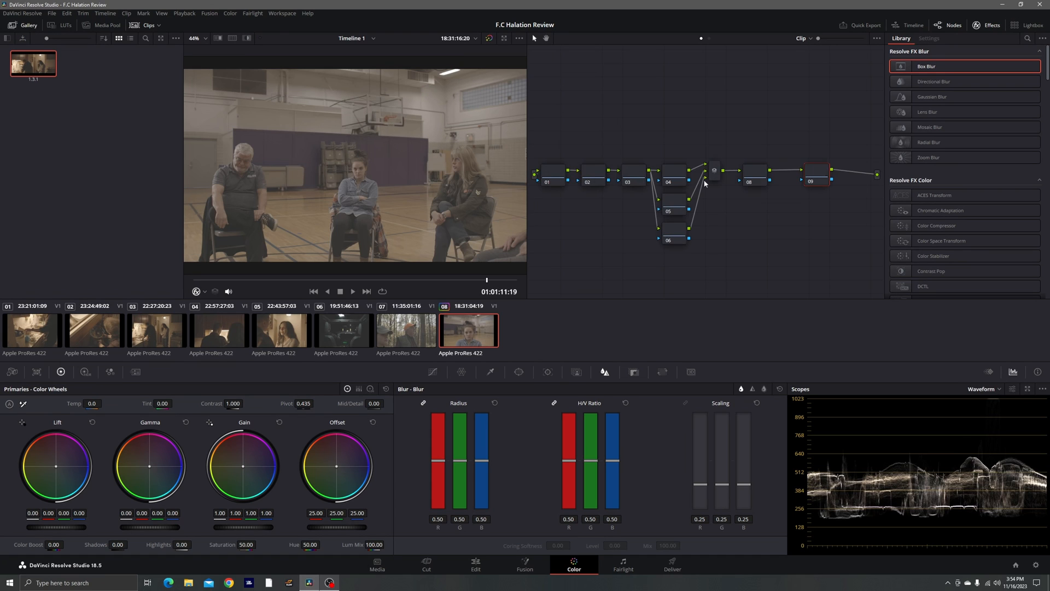
click(22, 29)
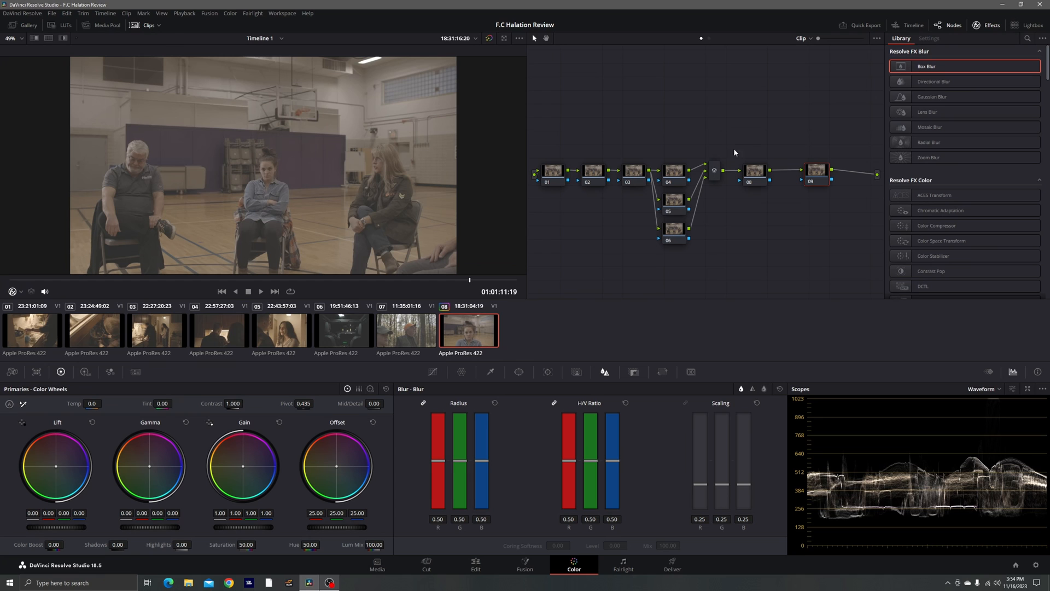
drag(815, 140, 546, 249)
drag(561, 169, 590, 174)
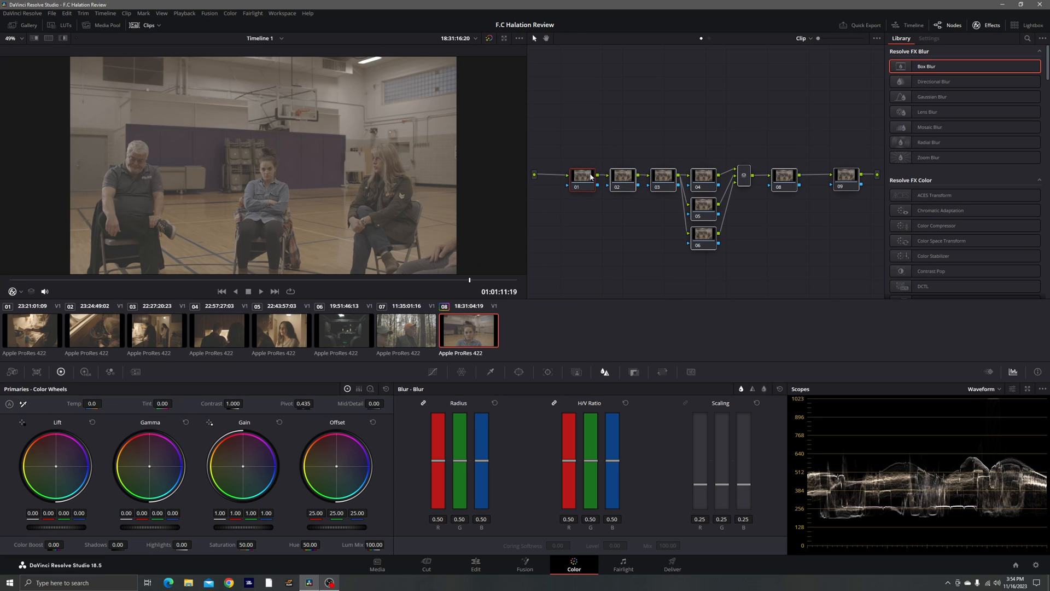
Check the color management page of the project settings and close it without changing anything.
click(52, 14)
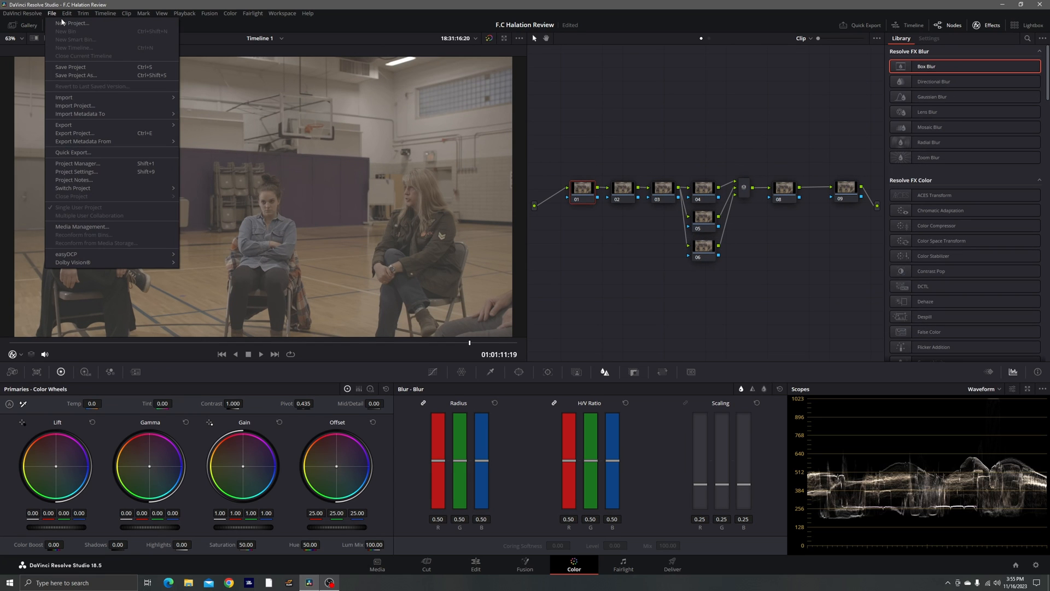
click(136, 172)
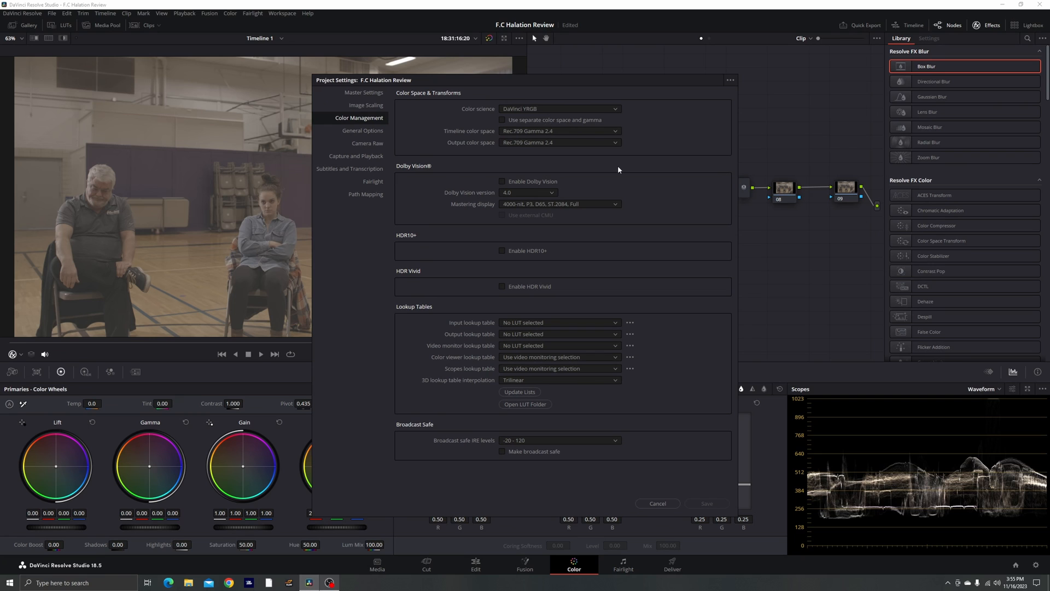
click(658, 503)
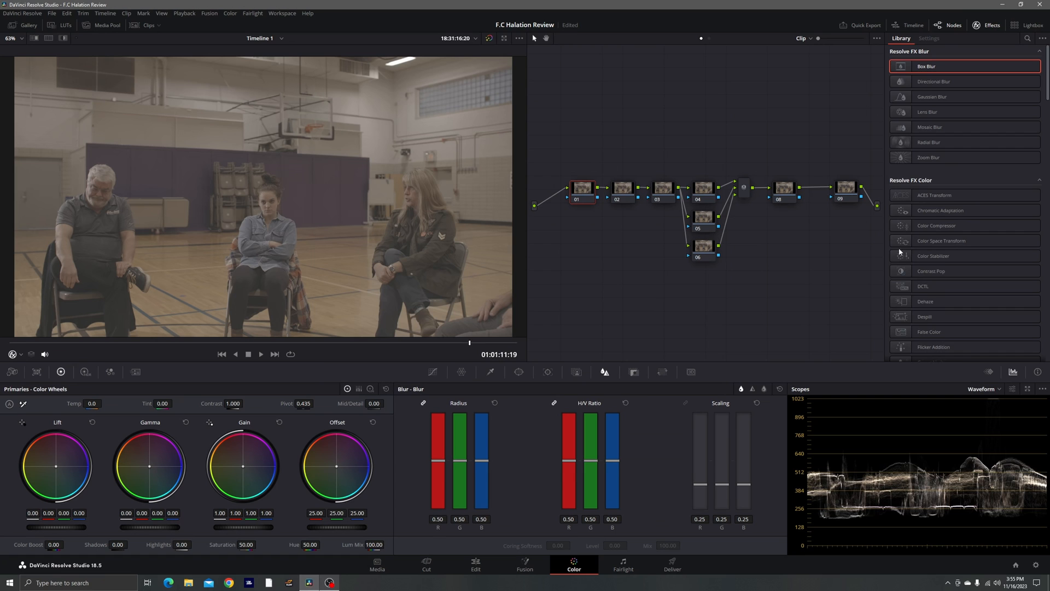
Apply FilmConvert Nitrate 3.55 to node 09 and choose the Z Cam E2 ZLog2 camera profile.
scroll(903, 263, down, 15)
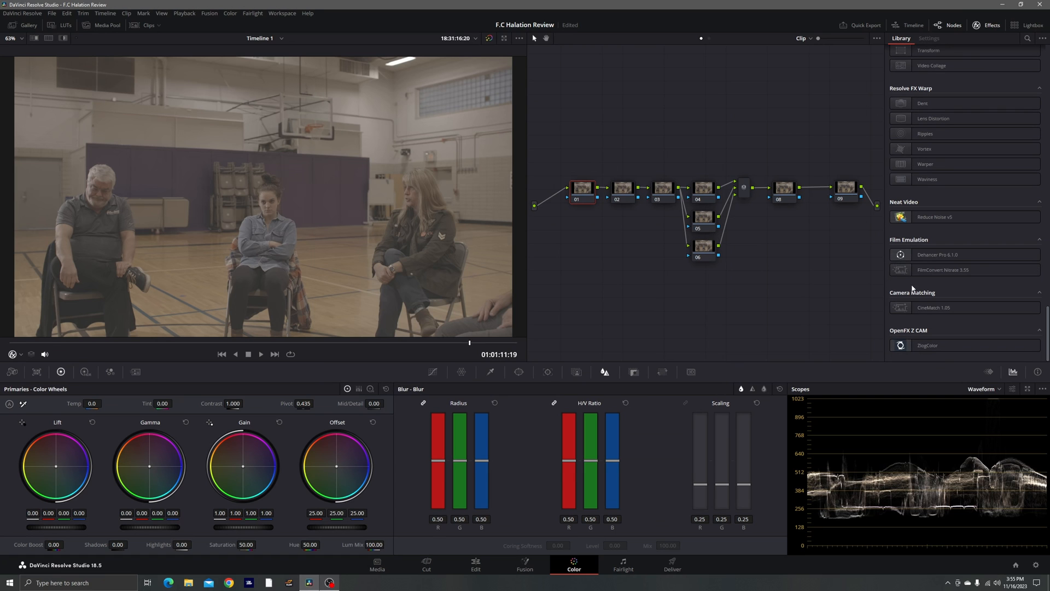
drag(937, 272, 847, 189)
scroll(934, 120, up, 10)
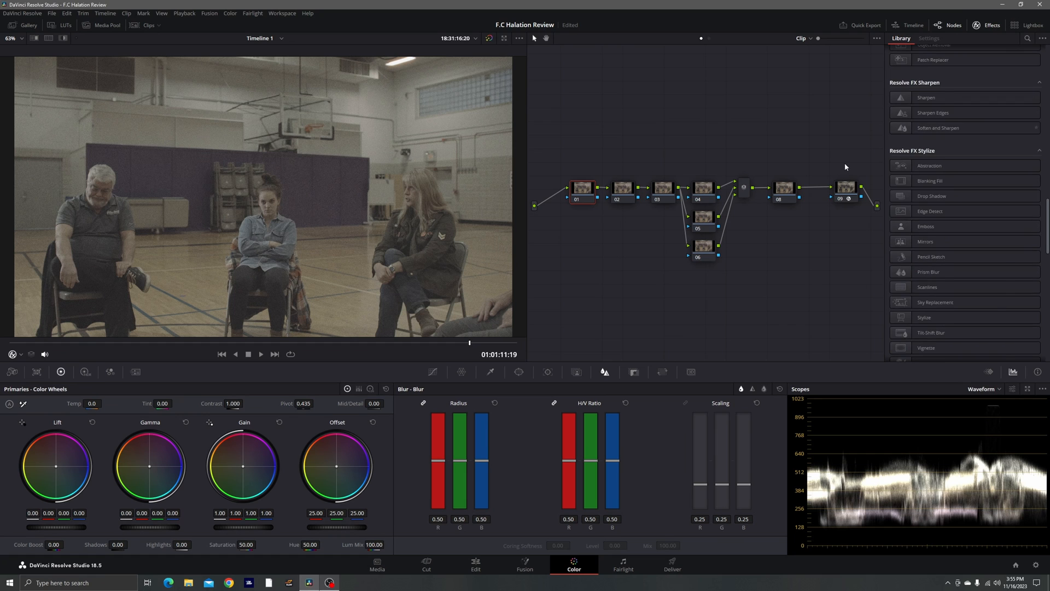
click(955, 71)
click(930, 184)
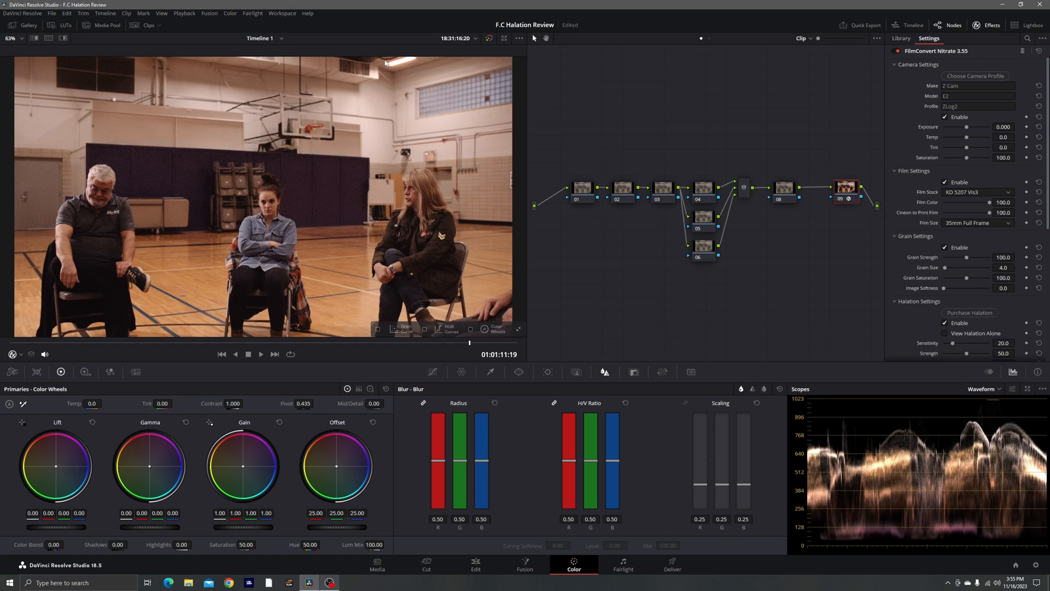
Compare the image with FilmConvert's halation off and on, inspecting the bright ceiling light up close, and restore the fitted view.
click(946, 324)
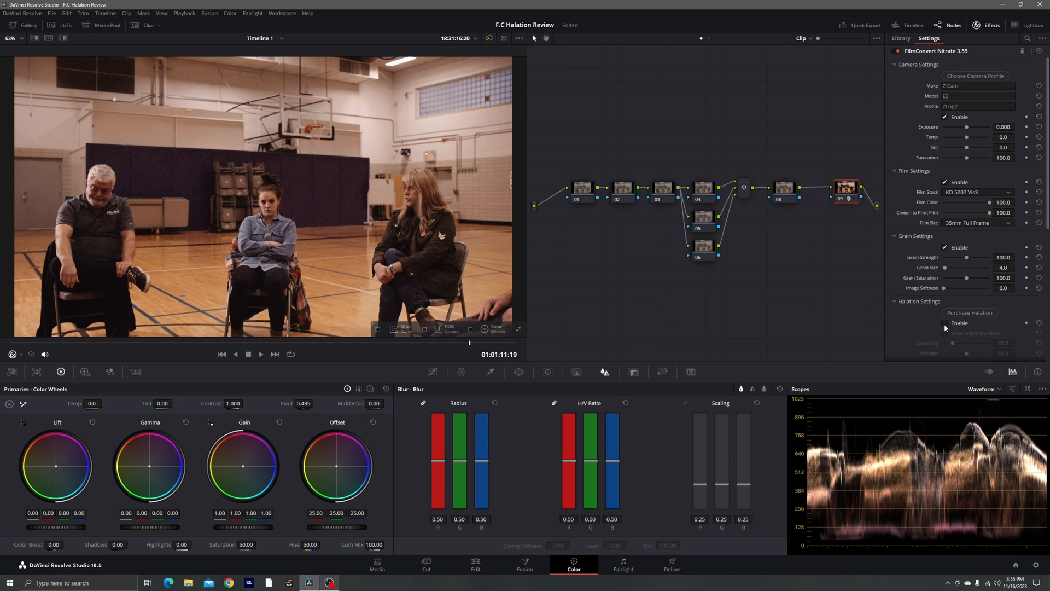
click(945, 324)
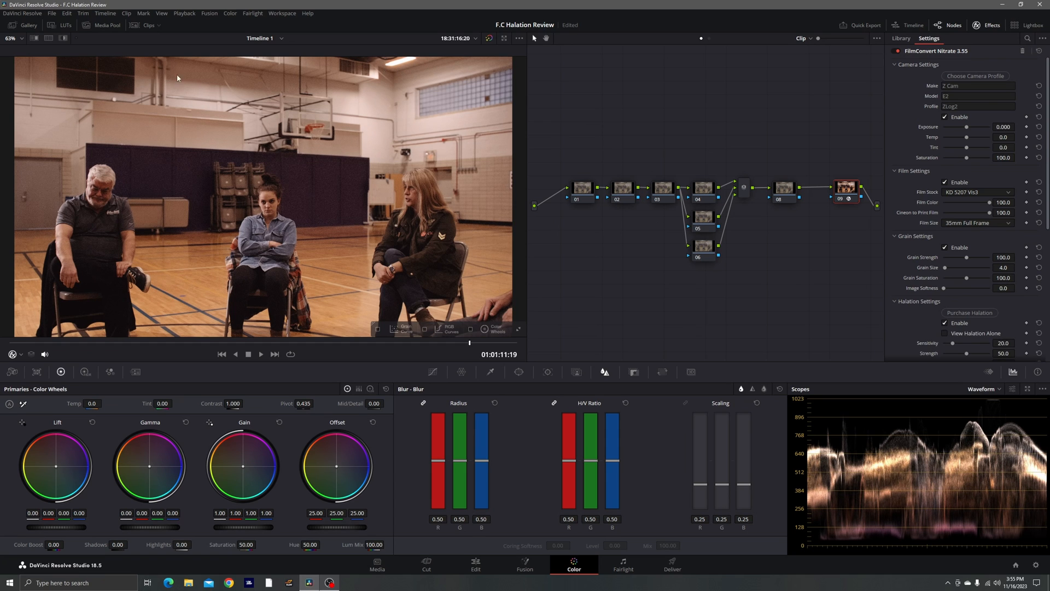
click(7, 39)
click(27, 116)
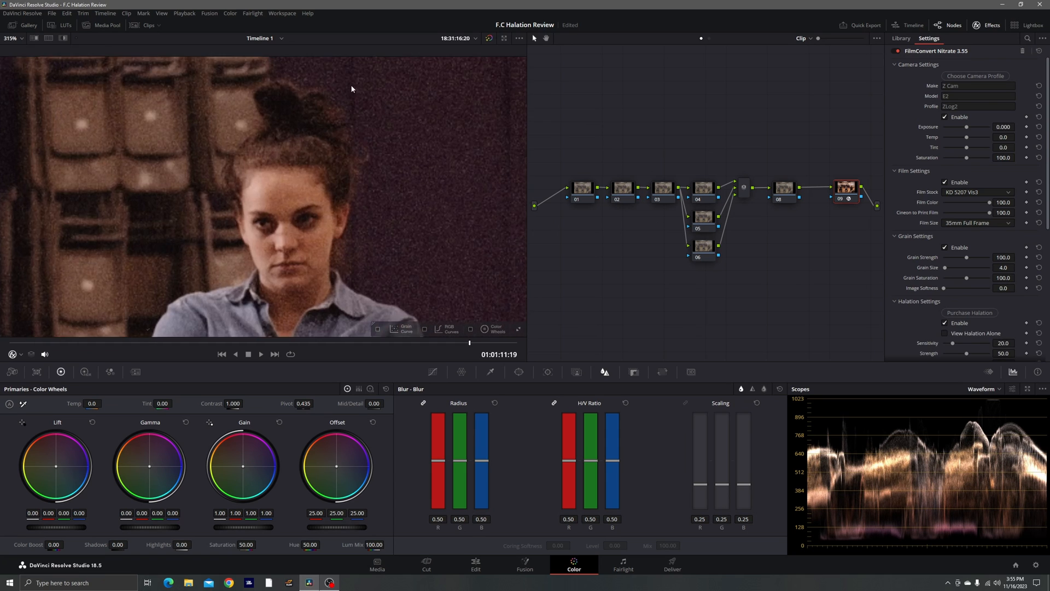
drag(352, 89, 328, 164)
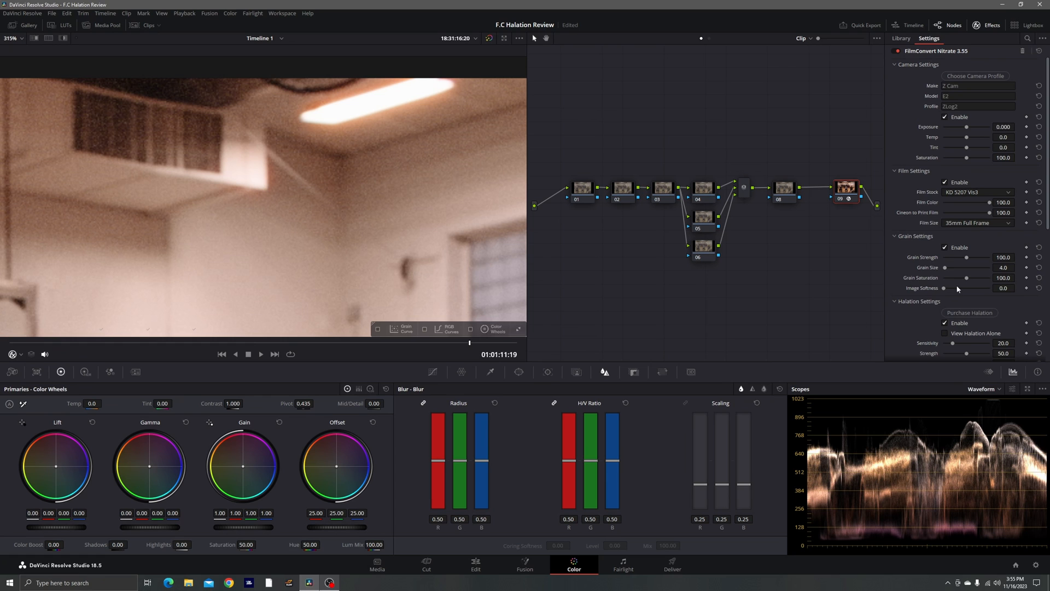
click(947, 322)
click(947, 322)
click(11, 38)
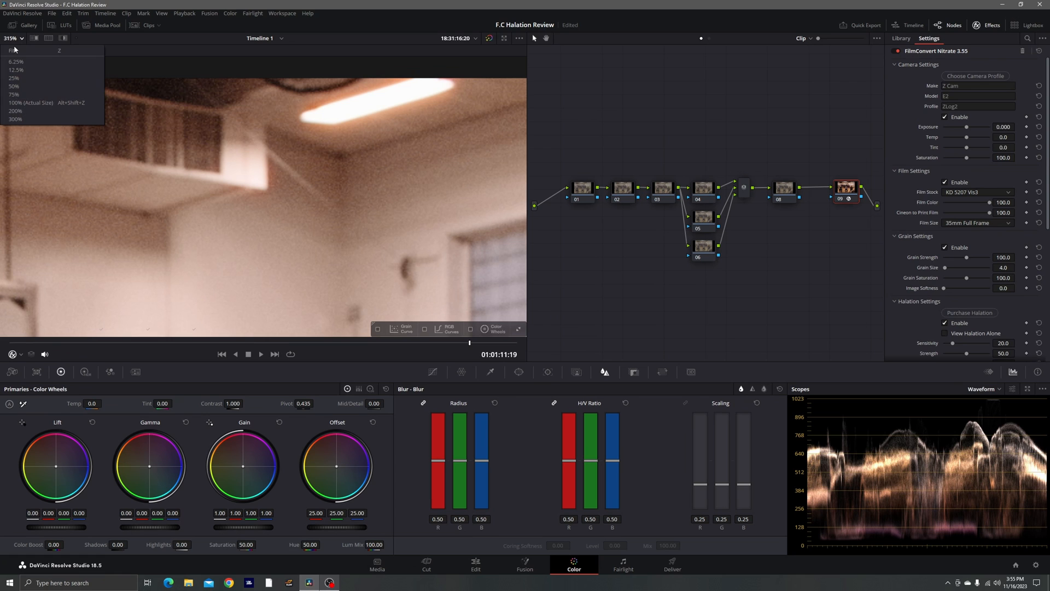
click(14, 50)
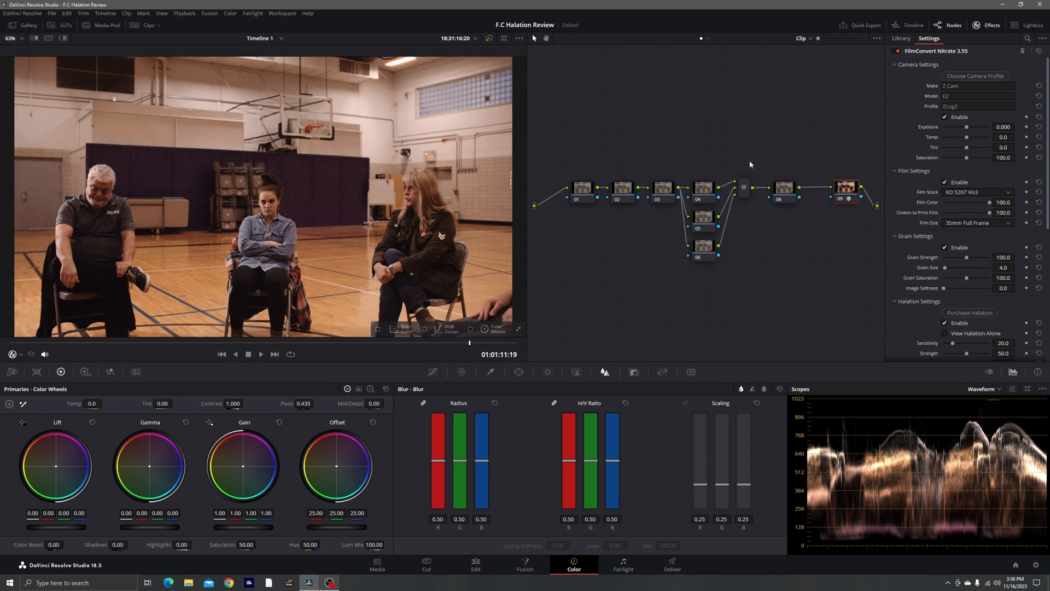
View the halation alone, lower its sensitivity to 17.9, and return to the full image.
click(945, 334)
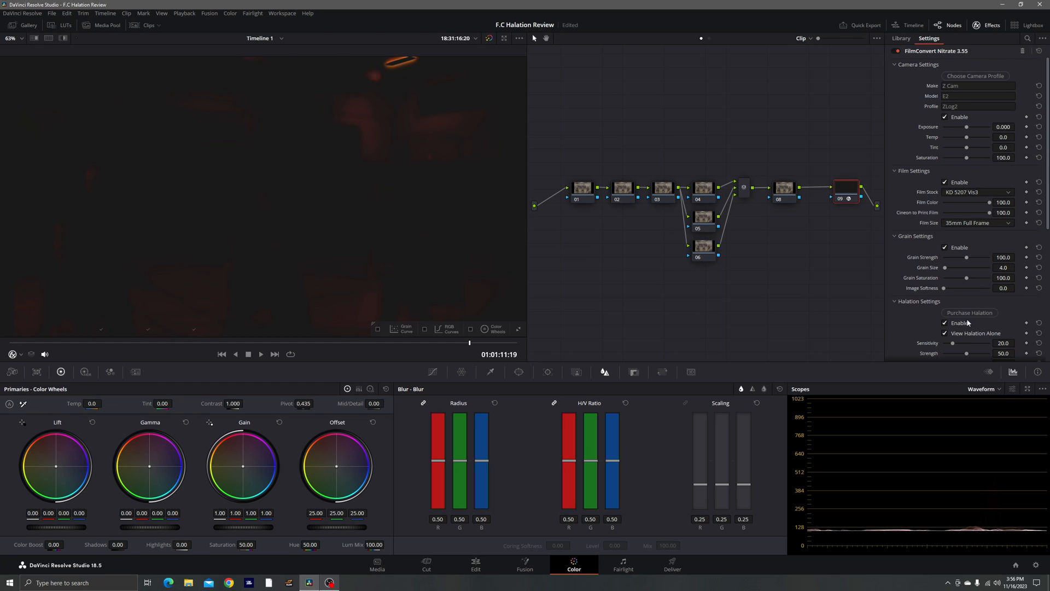
drag(1004, 344, 986, 343)
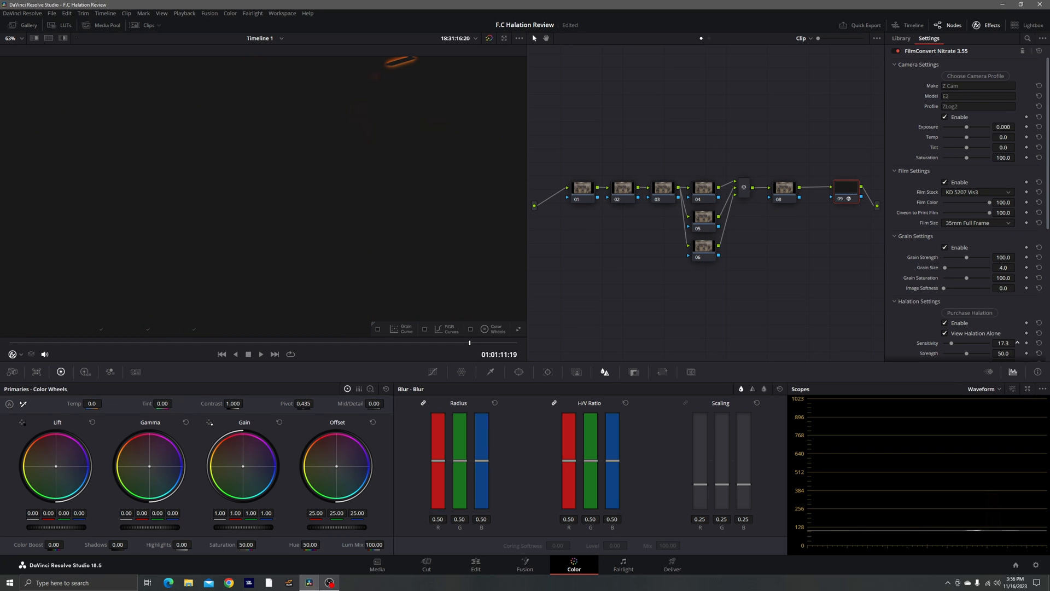
drag(1005, 343, 1009, 343)
click(945, 333)
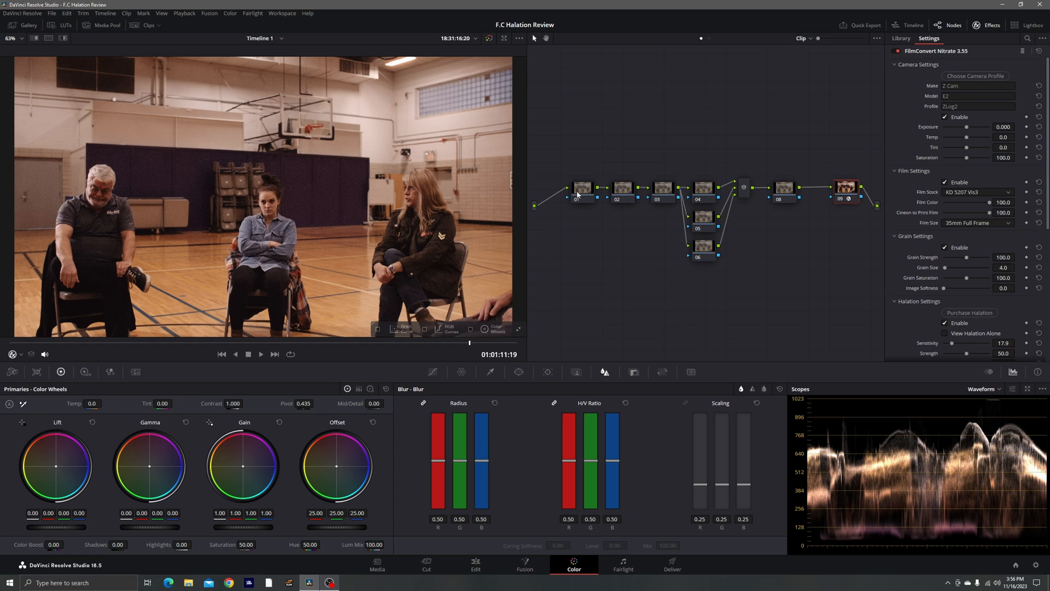
Set the color space of node 08 to HSV.
click(785, 191)
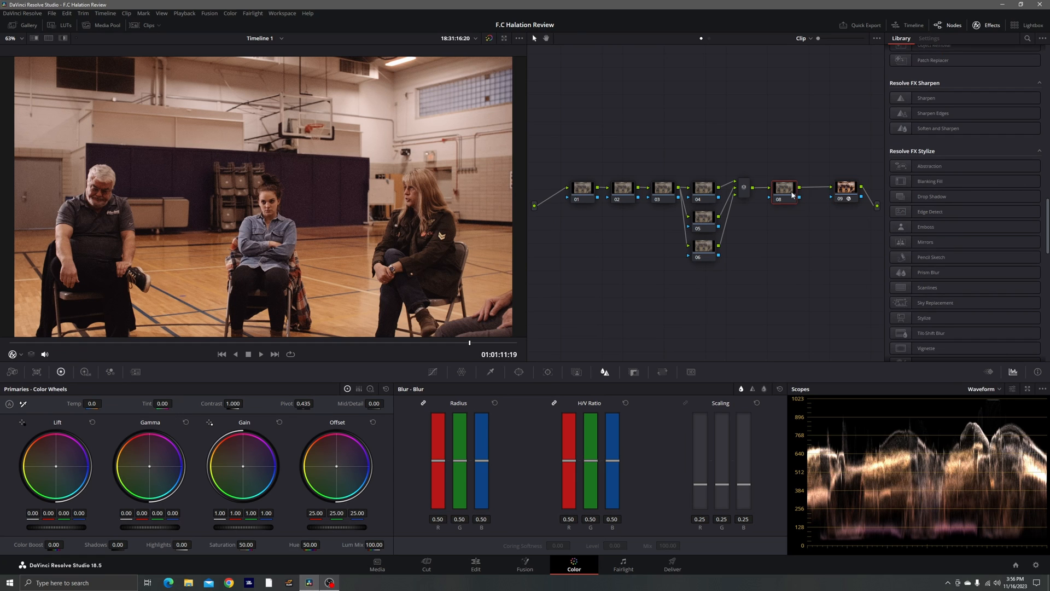
right_click(793, 194)
mouse_move(853, 283)
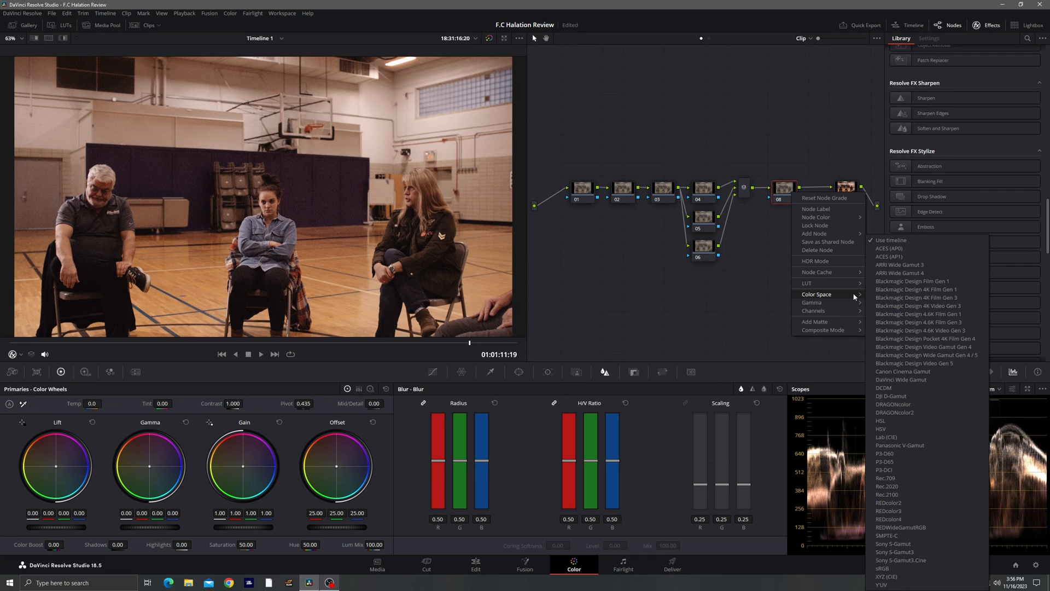
click(908, 430)
Disable channels 1 and 3 on node 08 and raise its gain to 1.48 to boost saturation.
right_click(784, 197)
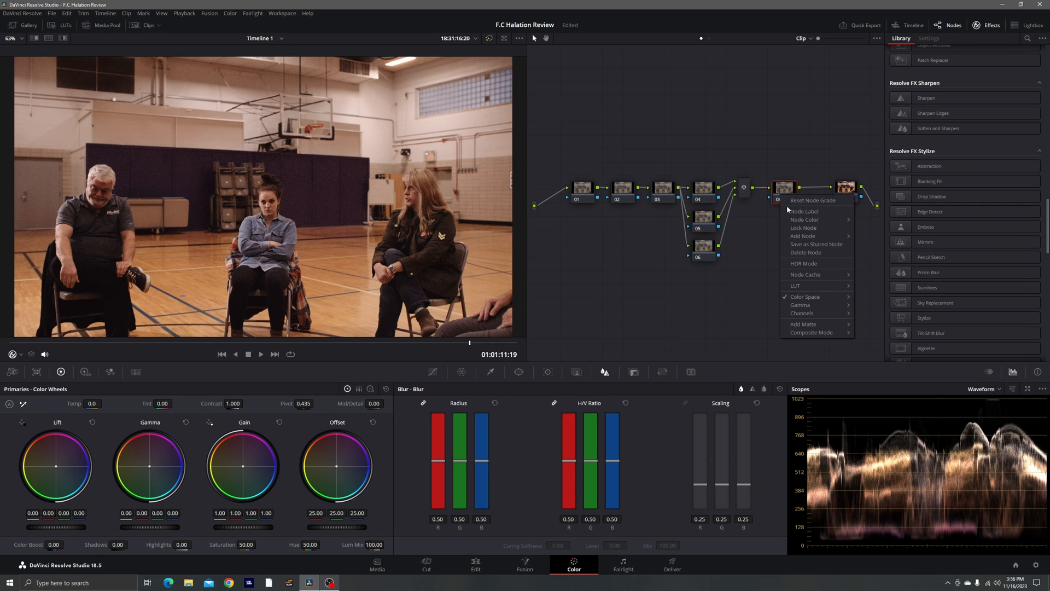
mouse_move(810, 313)
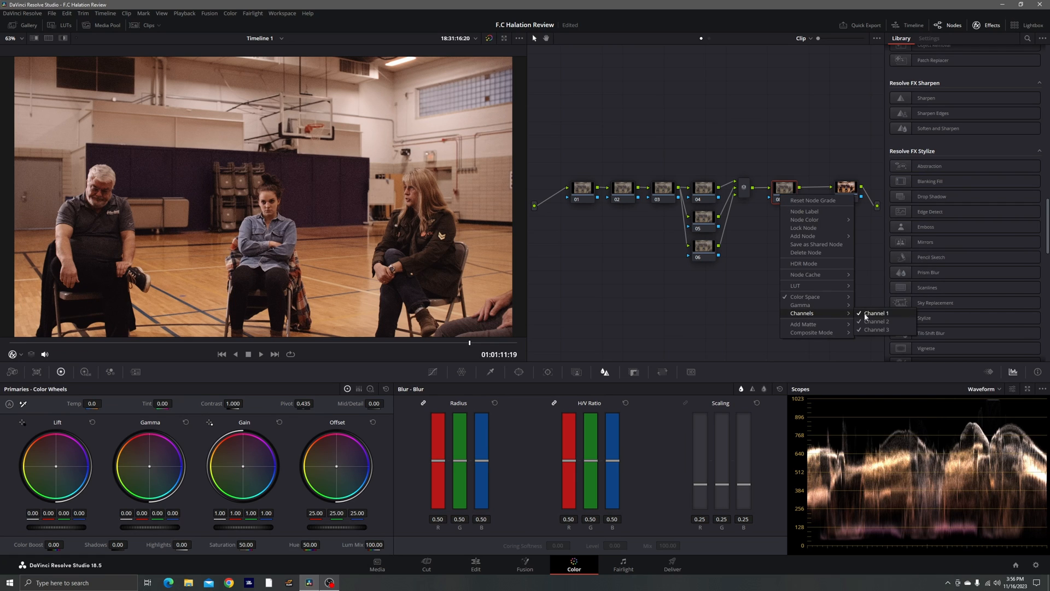
click(865, 316)
right_click(791, 195)
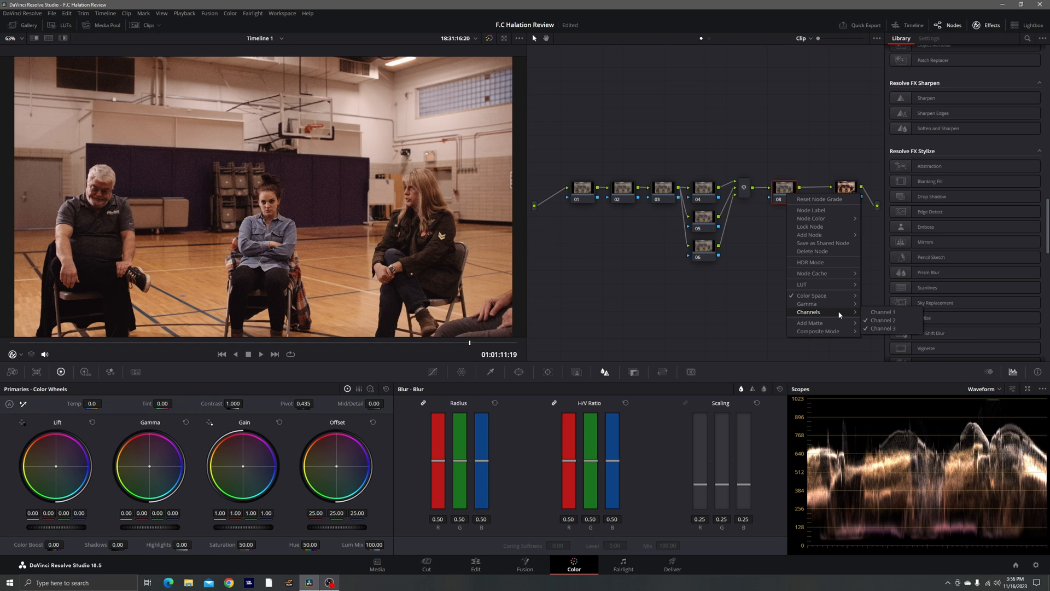
click(895, 330)
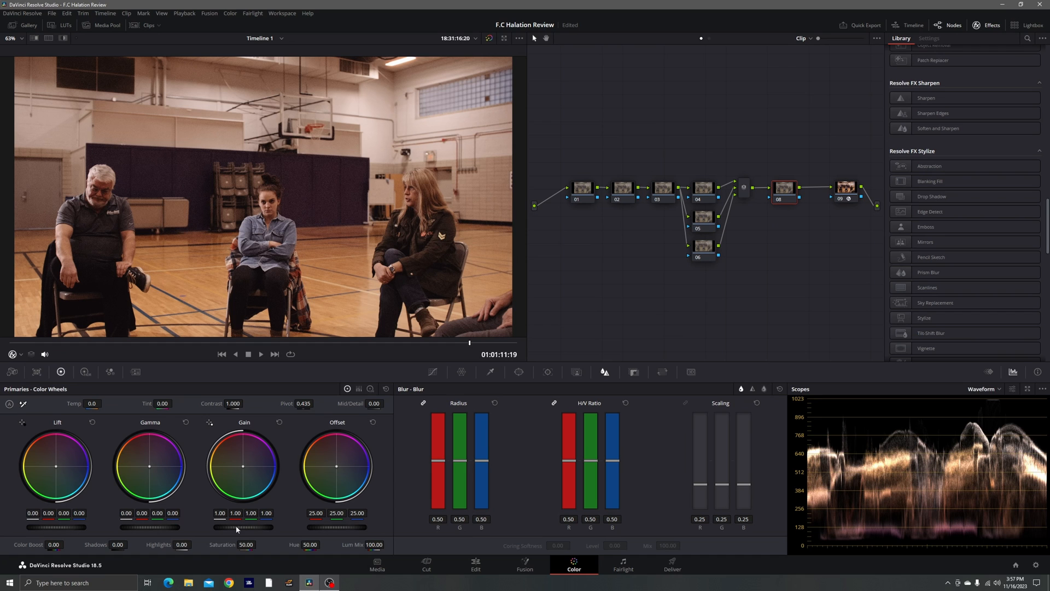
drag(236, 529, 298, 529)
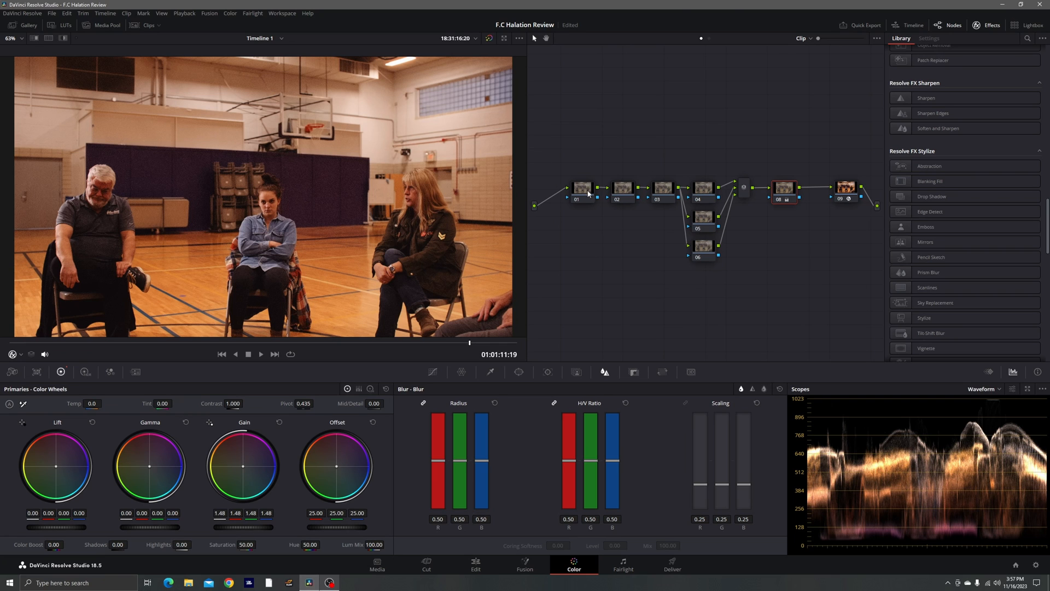
Shift the offset color balance of node 01 to 23.83 red, 25.30 green and 24.78 blue.
click(622, 189)
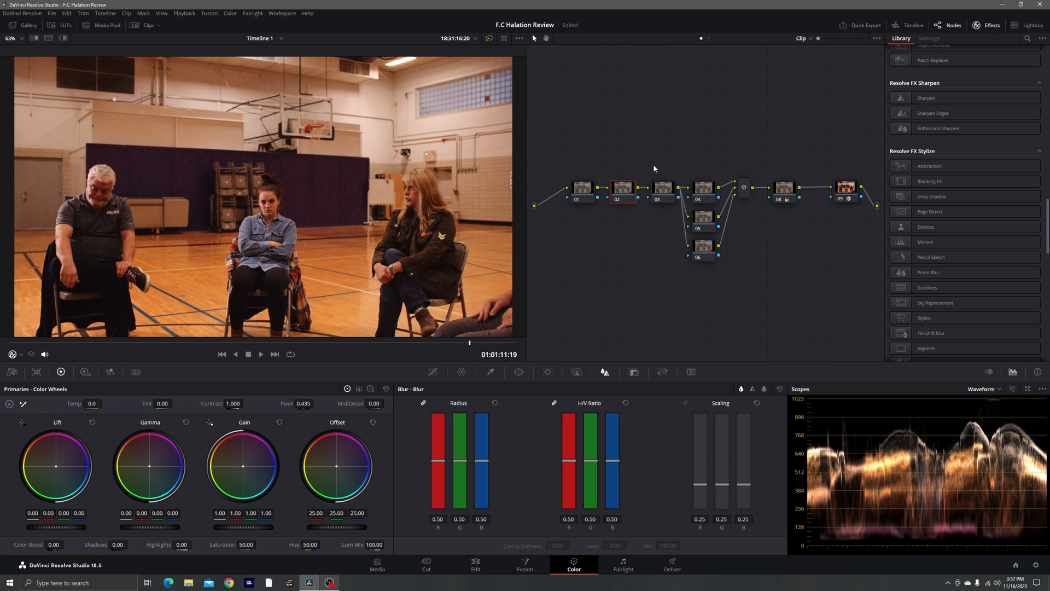
click(659, 190)
click(628, 188)
click(595, 192)
click(631, 192)
click(572, 198)
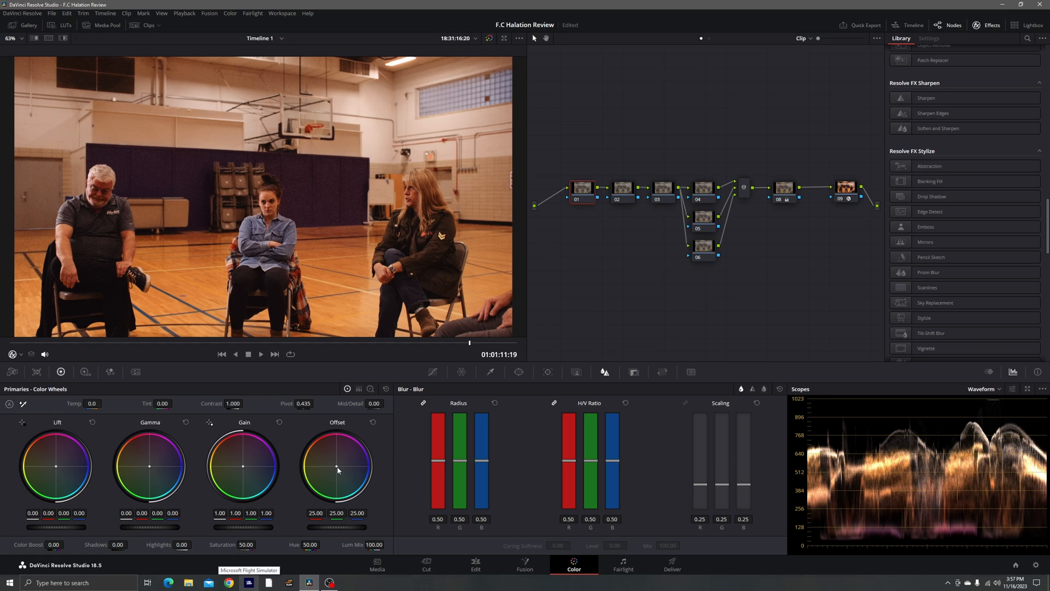
drag(336, 466, 337, 467)
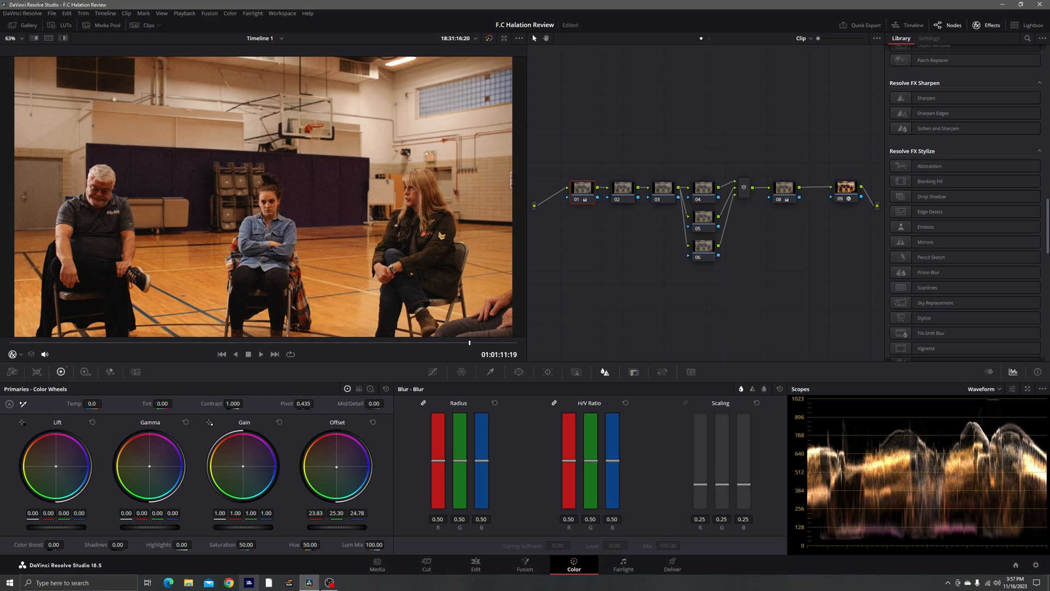
Fine-tune the offset color balance of node 01 to 23.61 red, 25.26 green and 24.78 blue.
drag(337, 467, 336, 469)
Combine nodes 01 to 08 into a compound node to compare the image without their grade, and decompose it again.
right_click(584, 189)
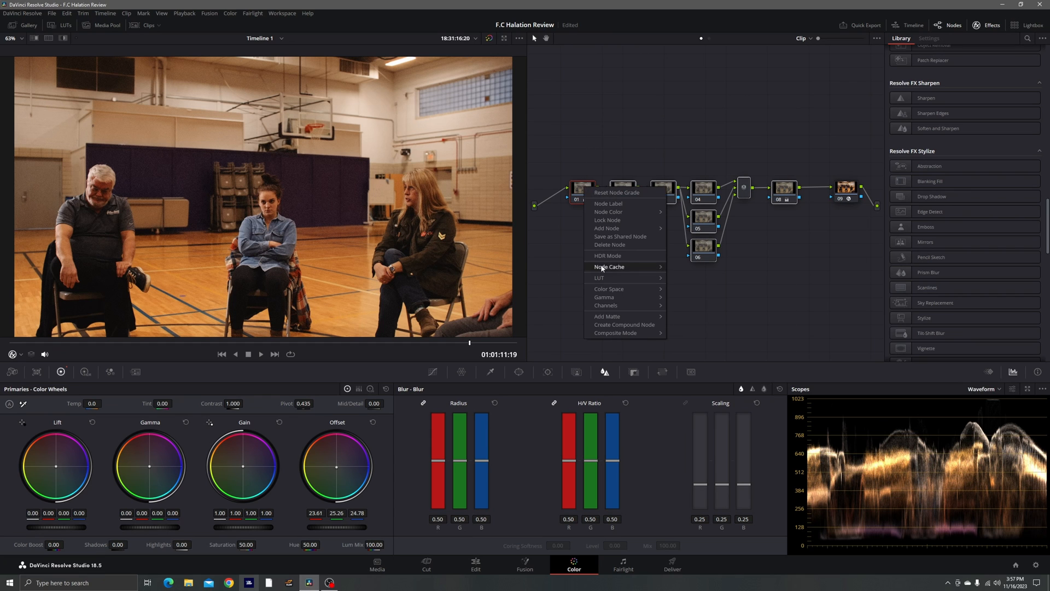
click(623, 326)
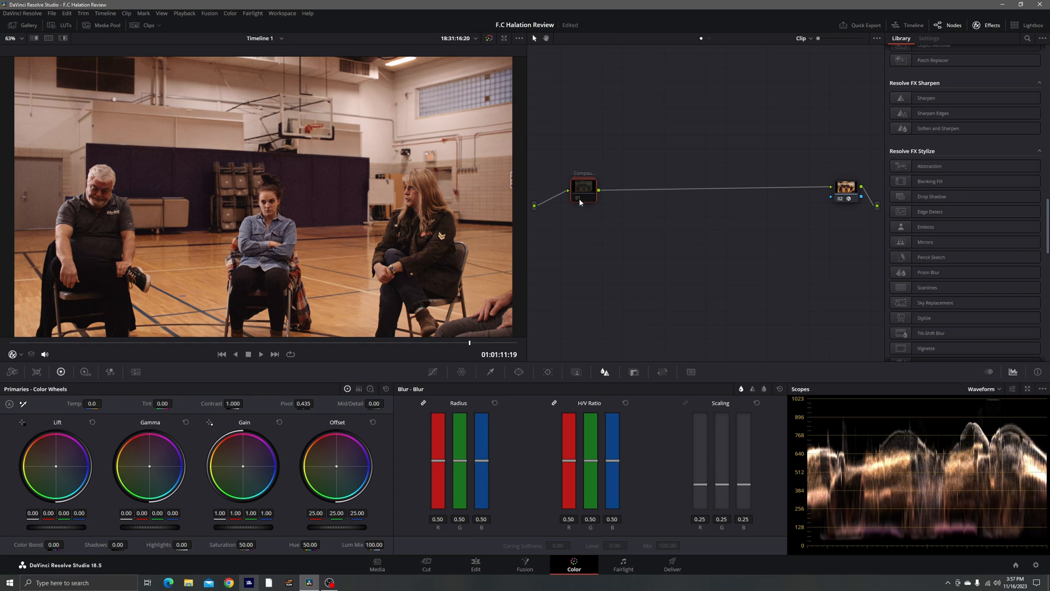
right_click(581, 190)
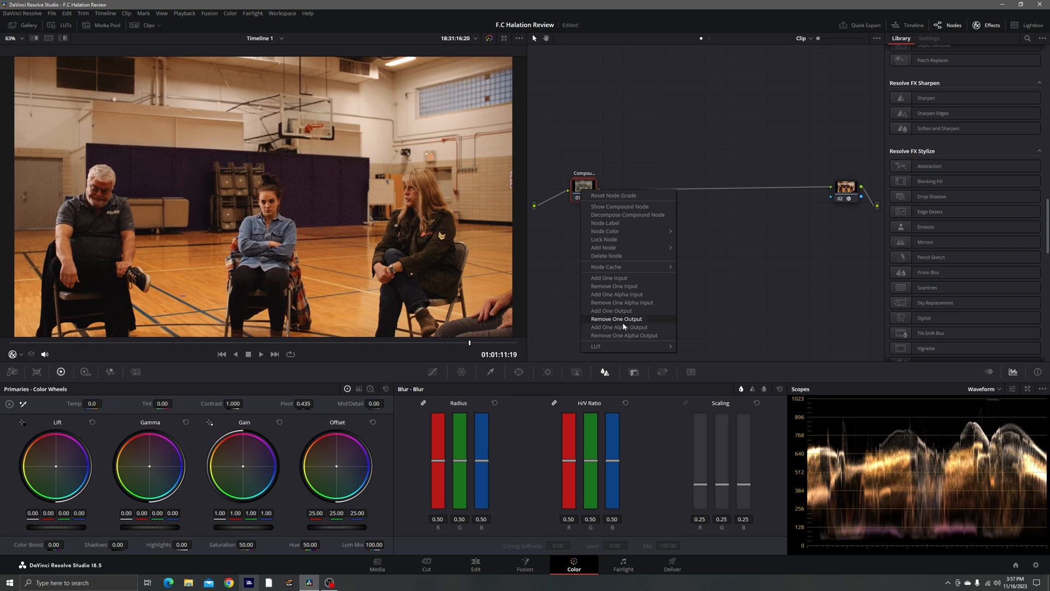
click(624, 214)
Raise the halation spread to 59.8 in the additional settings of FilmConvert node 09.
scroll(956, 264, down, 5)
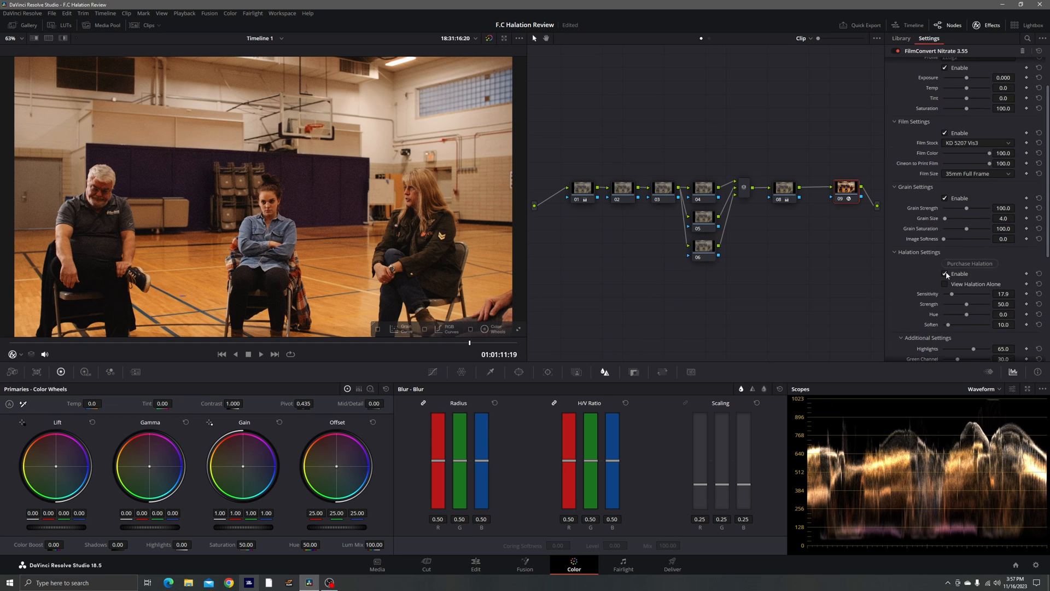
click(945, 186)
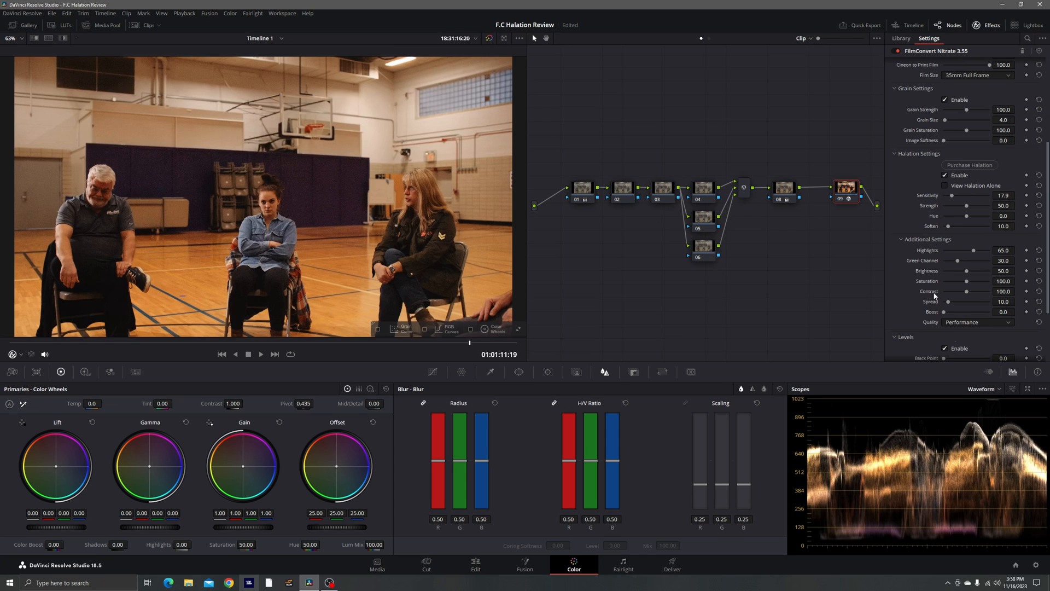
drag(955, 306, 973, 310)
Try the halation's green channel at 100 and at 0 on the full image.
mouse_move(935, 258)
drag(958, 261, 1026, 266)
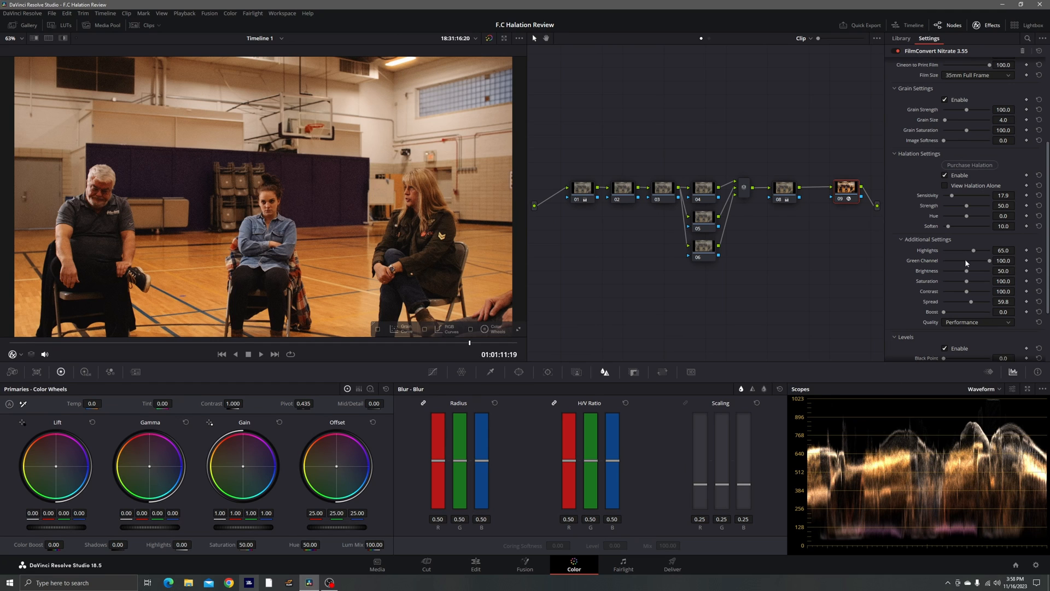
drag(966, 258, 909, 265)
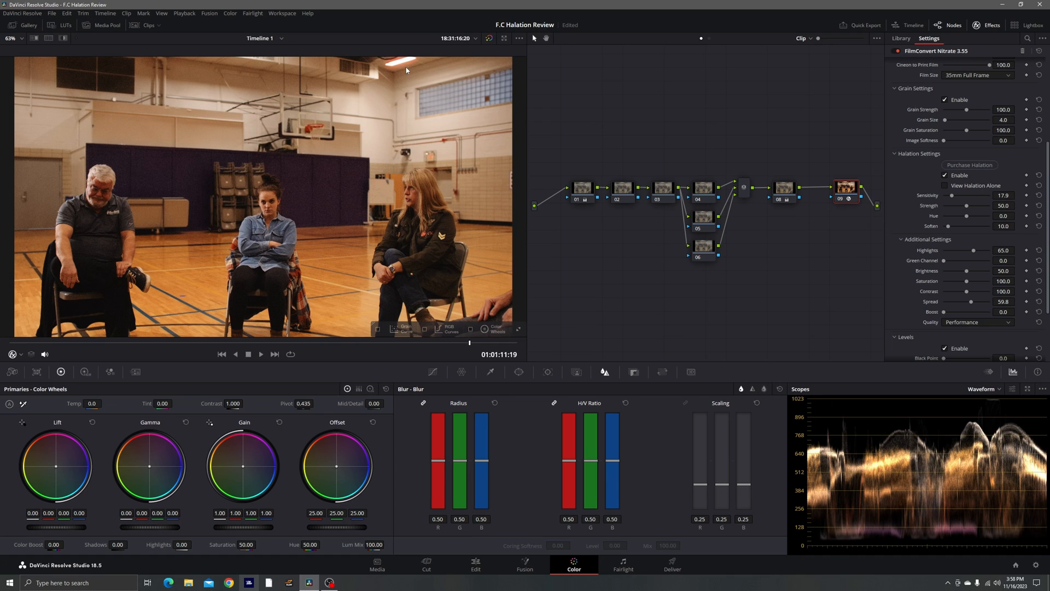
Inspect the ceiling light up close and test its halation with the green channel at 100.
click(16, 38)
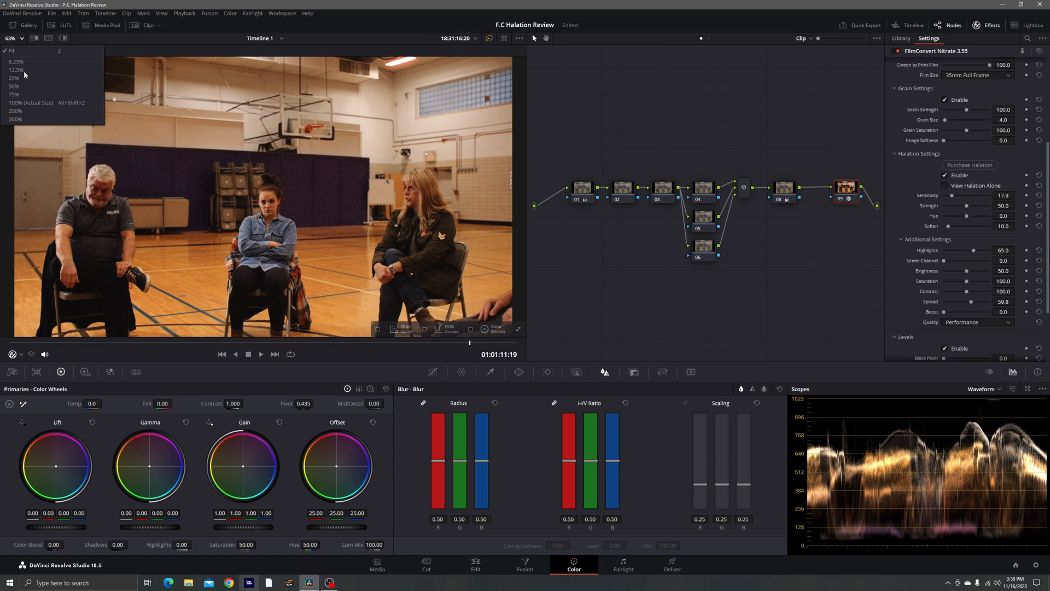
click(17, 121)
scroll(361, 104, down, 4)
scroll(350, 147, up, 4)
drag(337, 140, 295, 306)
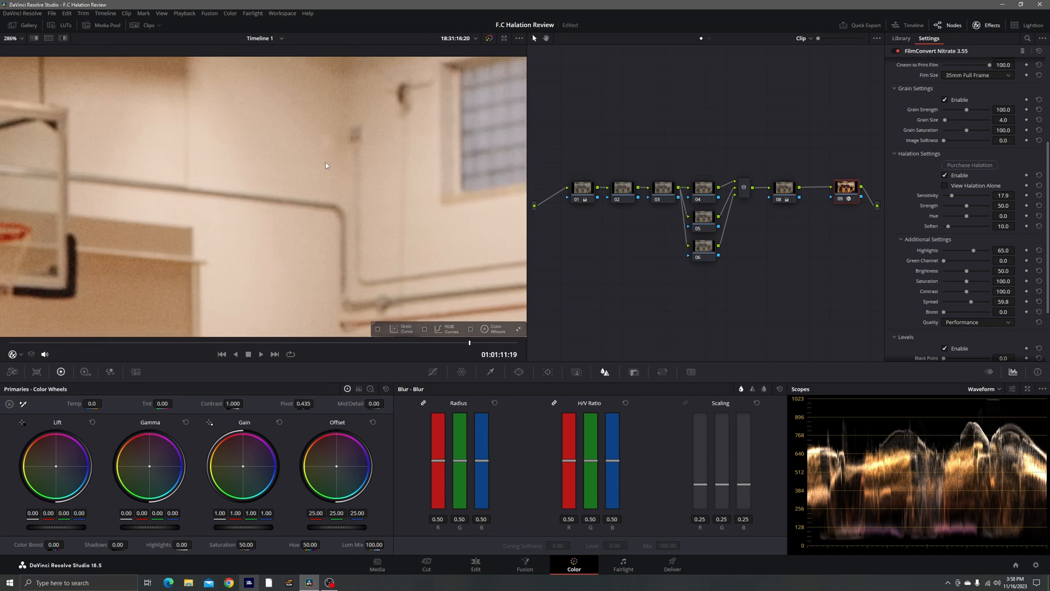
drag(326, 163, 314, 306)
drag(944, 261, 987, 261)
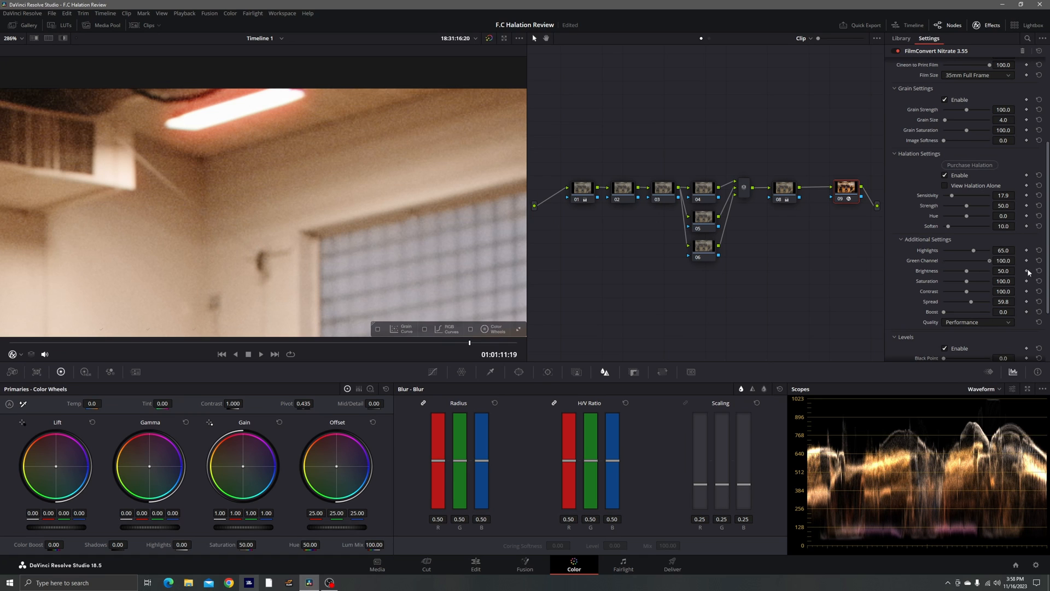
key(ctrl+z)
Set the halation's saturation to 132.1 and green channel to 13.4, and fit the whole frame in the viewer.
drag(970, 283, 951, 264)
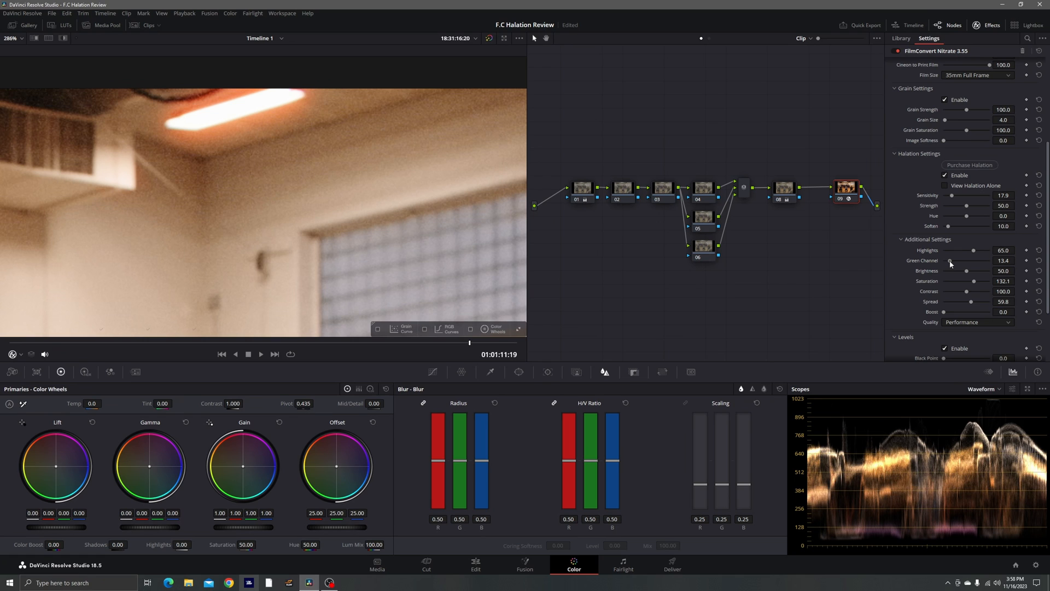
click(19, 39)
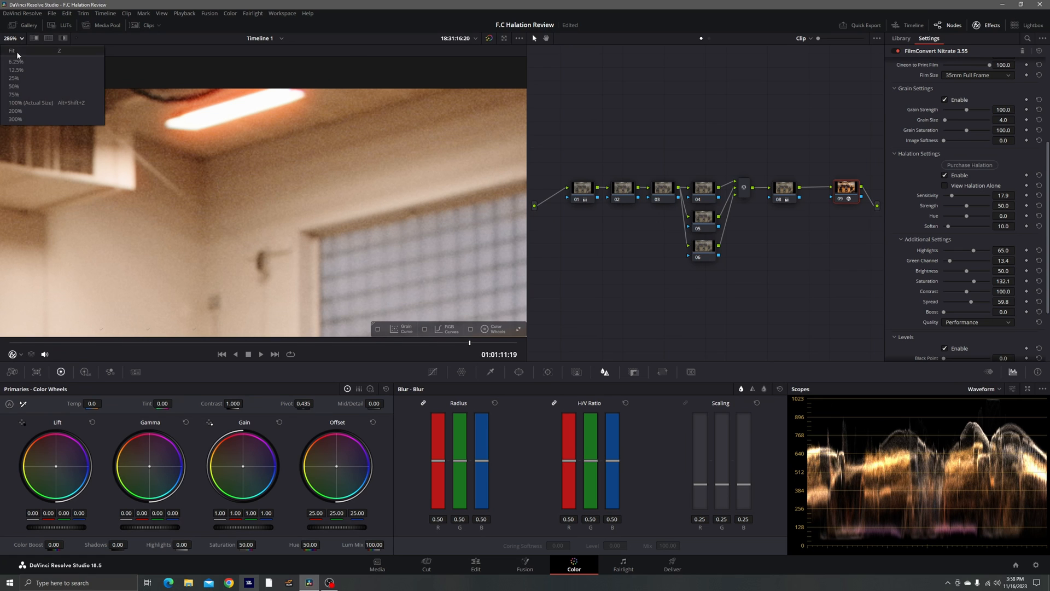
click(16, 58)
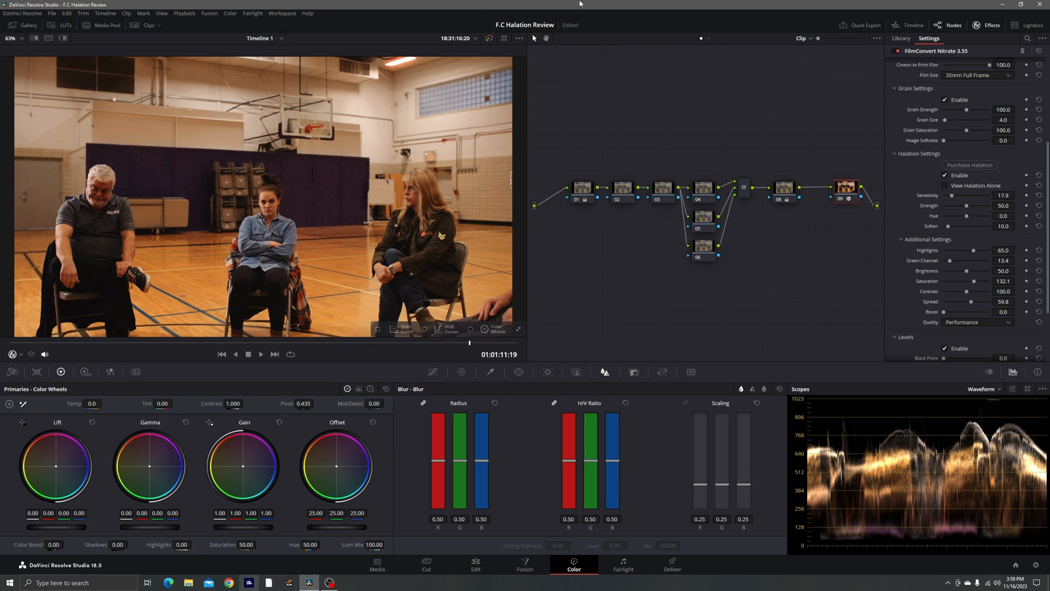
Show the clip thumbnails and the gallery, and grab a still of the graded gym clip 08.
click(137, 27)
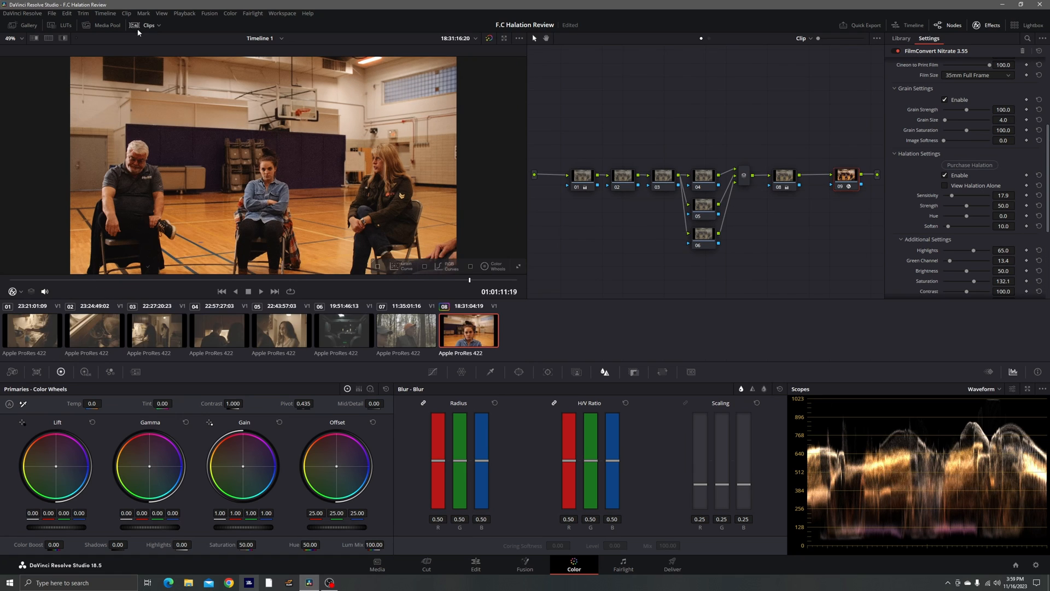
click(148, 313)
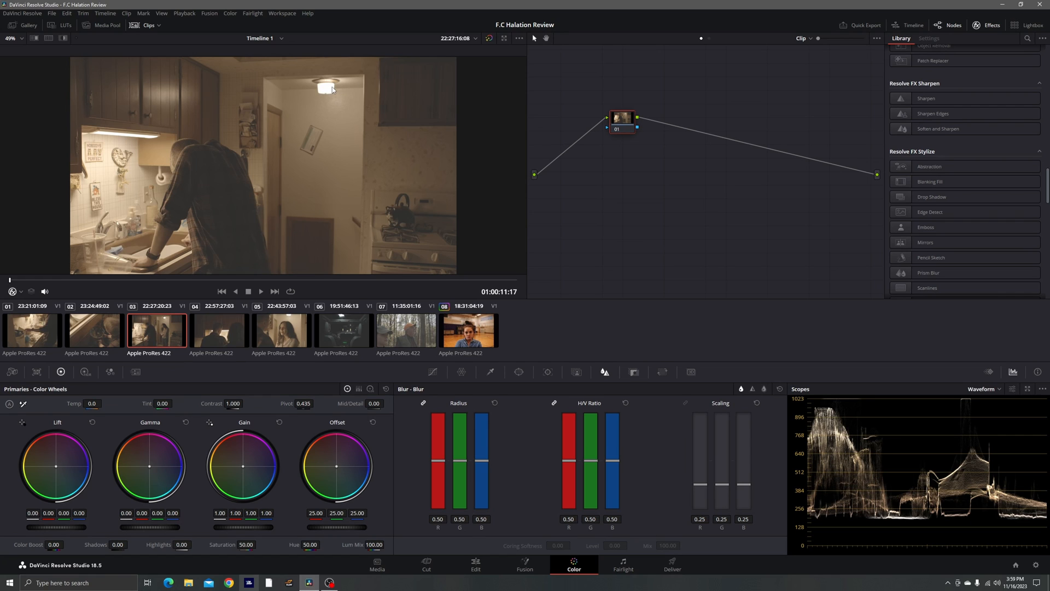
click(40, 27)
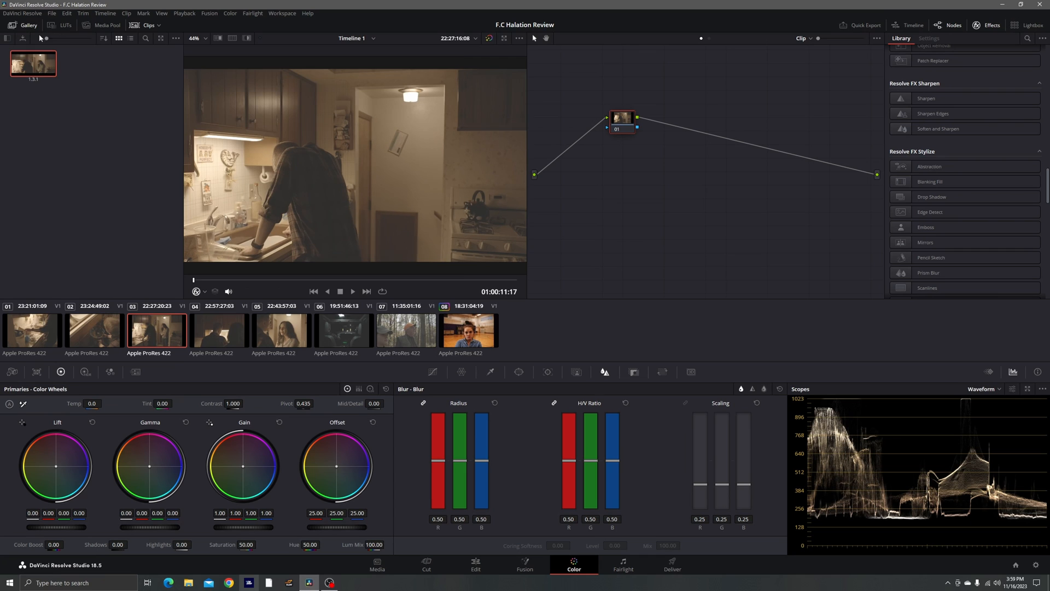
right_click(45, 65)
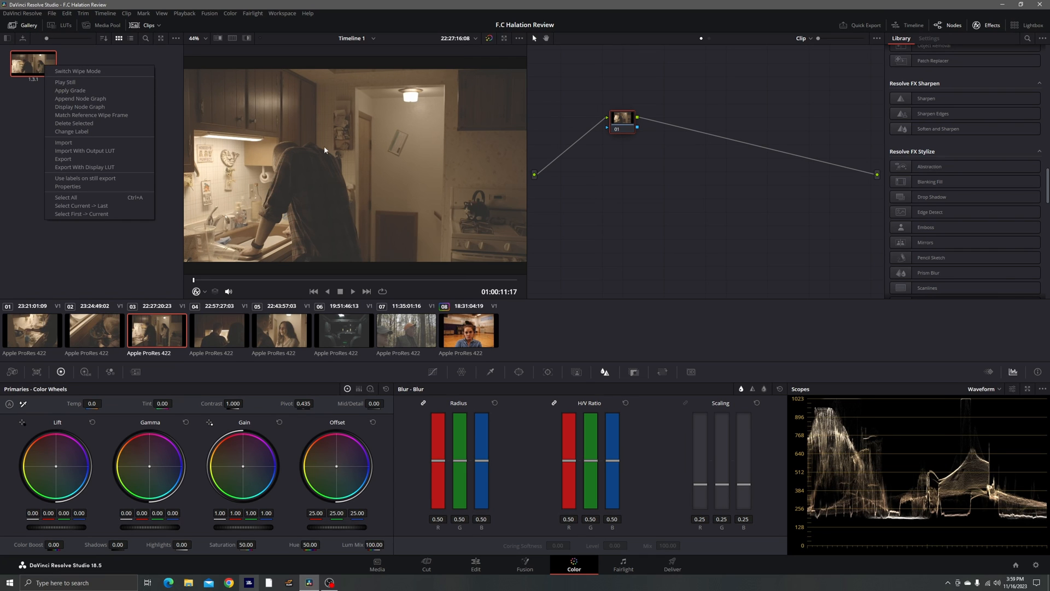
click(468, 323)
right_click(416, 141)
click(417, 144)
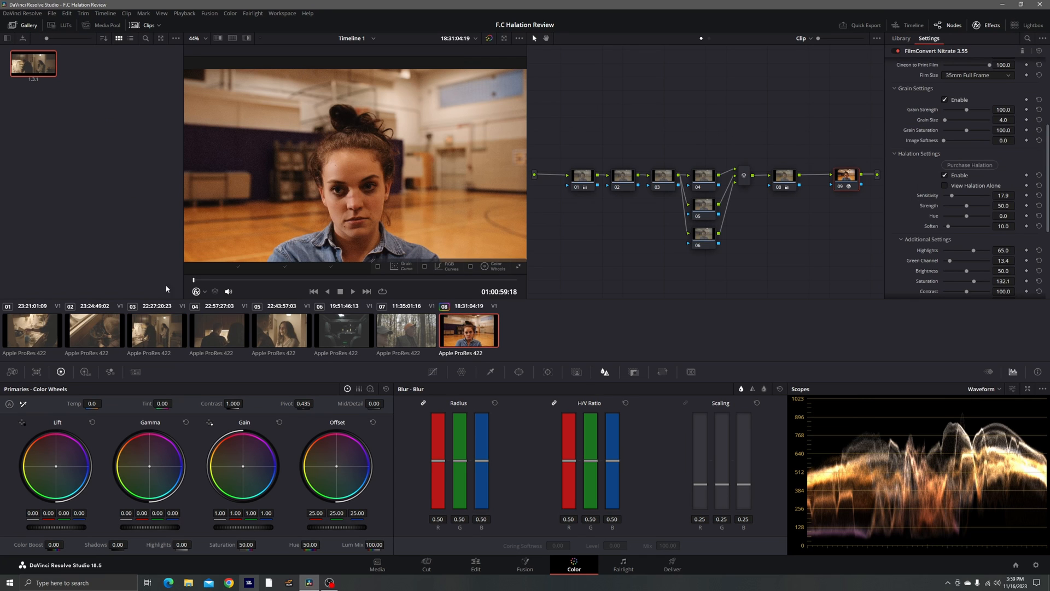
Apply the grade of the gym still to kitchen clip 03 and hide the gallery.
click(153, 331)
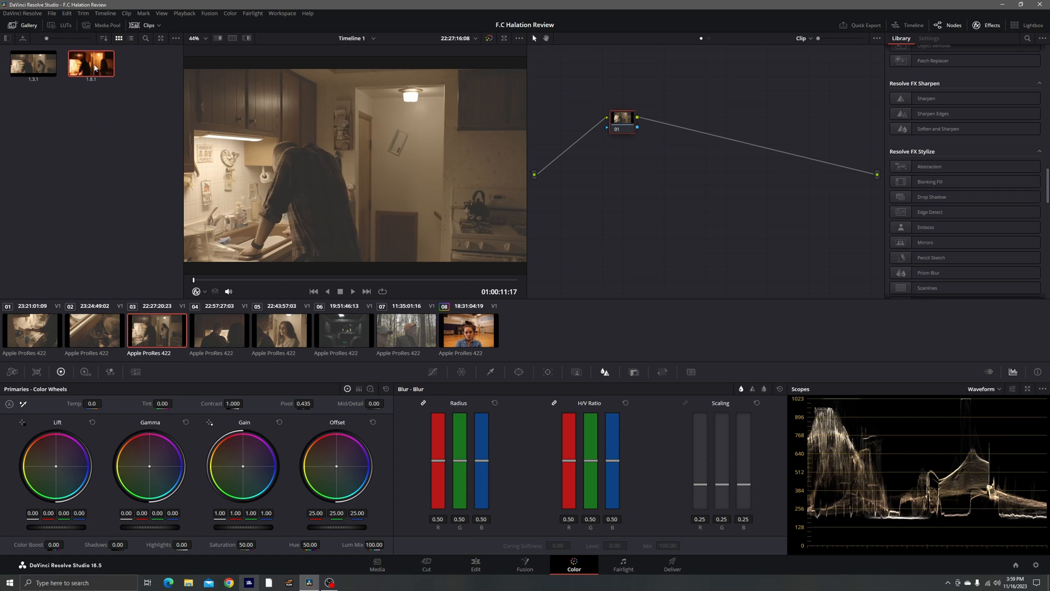
right_click(99, 67)
click(148, 86)
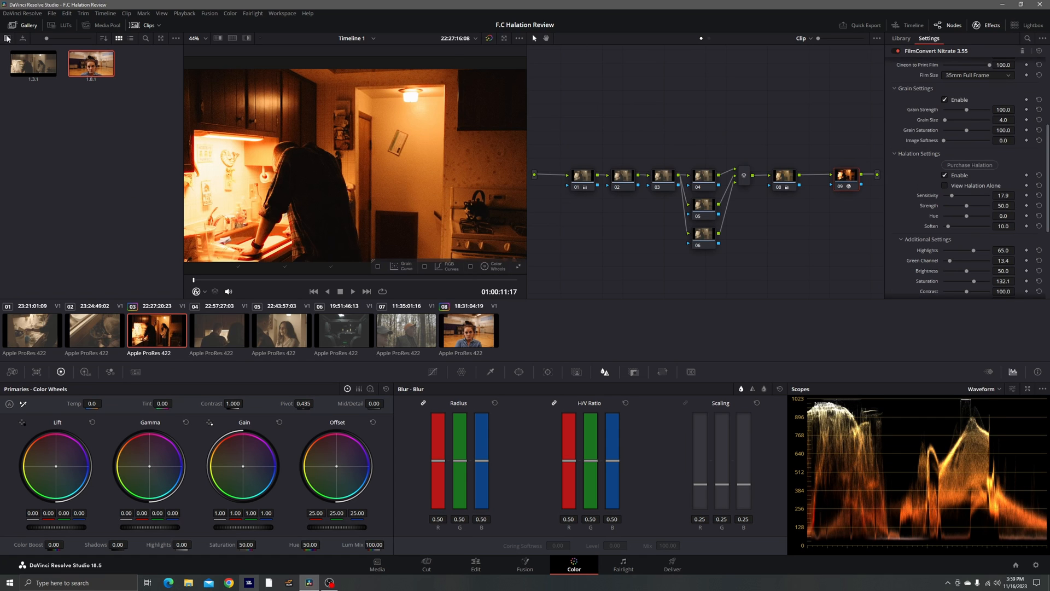
click(13, 25)
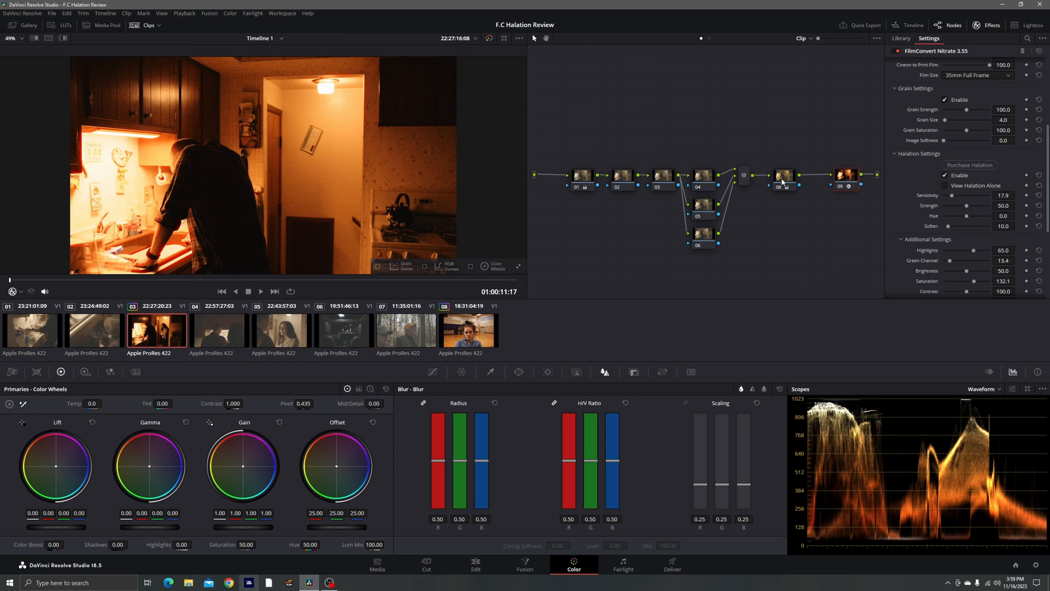
Reset the grade of node 01 on the kitchen clip.
click(588, 178)
right_click(592, 180)
click(598, 184)
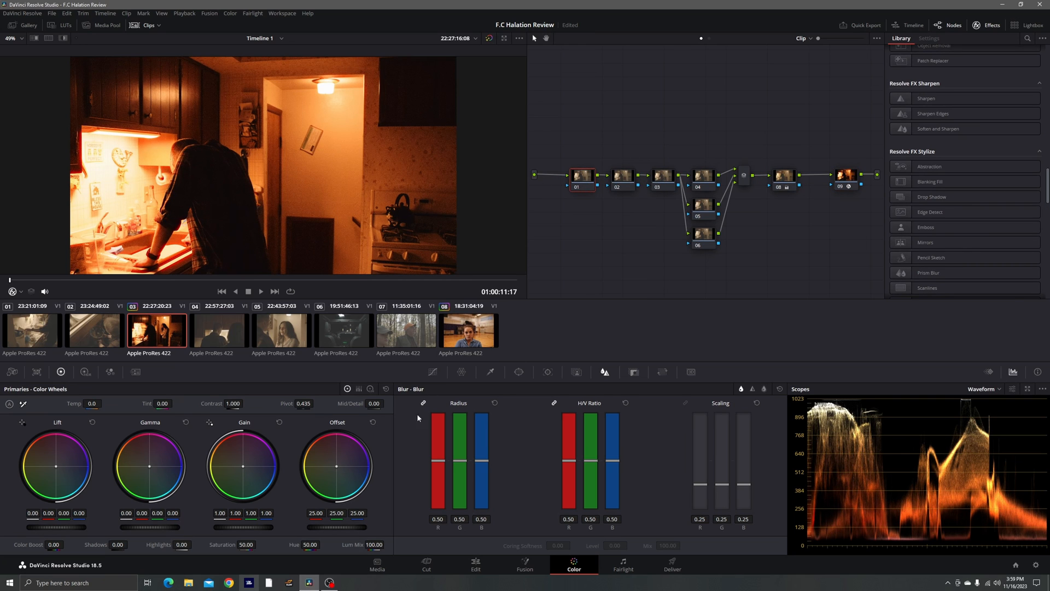
Cool the kitchen clip with node 01's offset at 18.14 red, 25.82 green and 28.87 blue, judging it on a frame with the woman.
drag(337, 468, 338, 470)
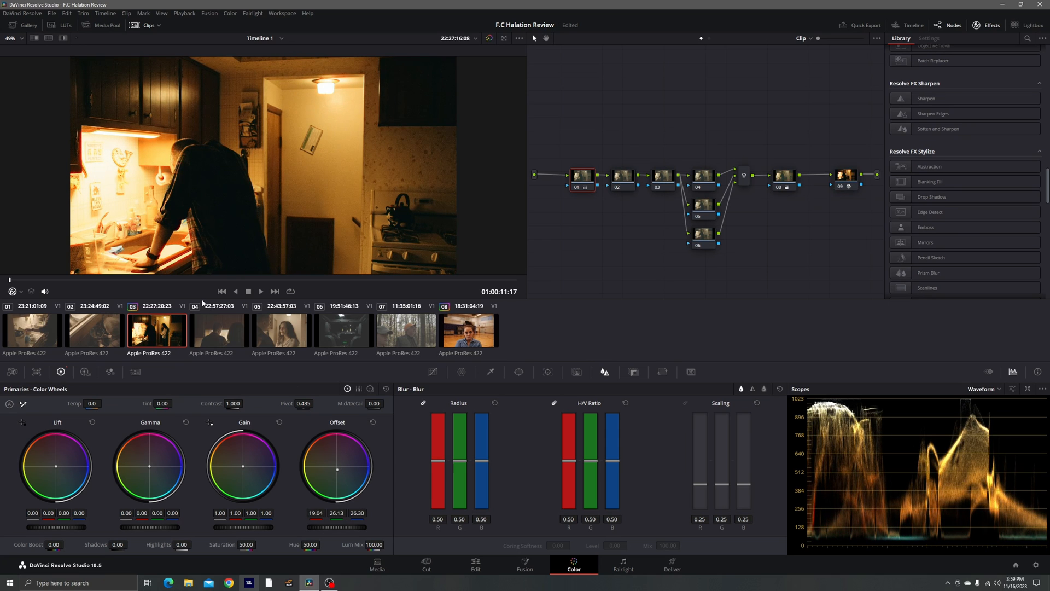
drag(211, 280, 386, 294)
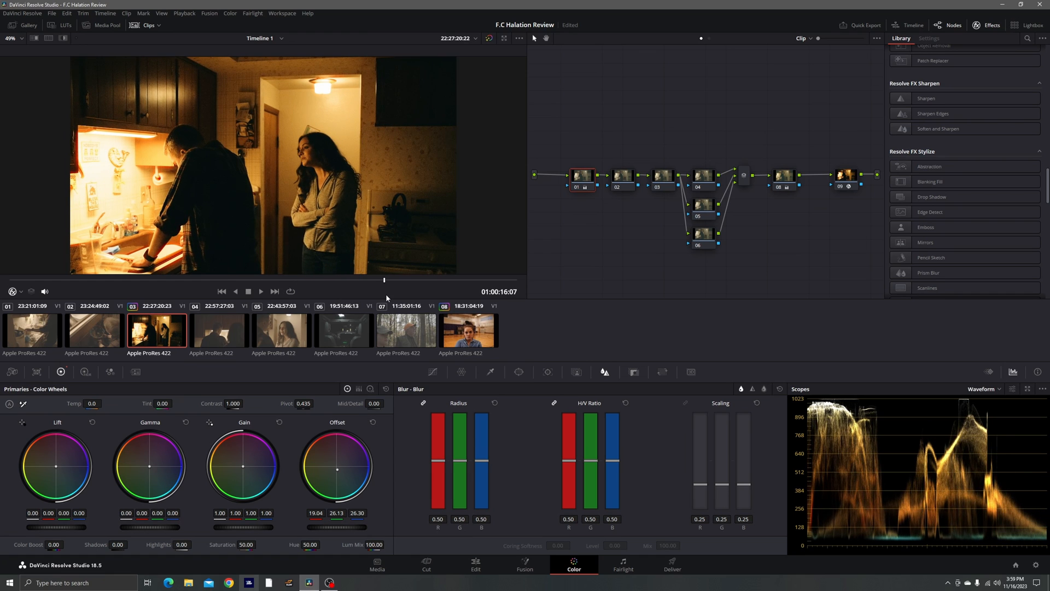
drag(351, 467, 363, 470)
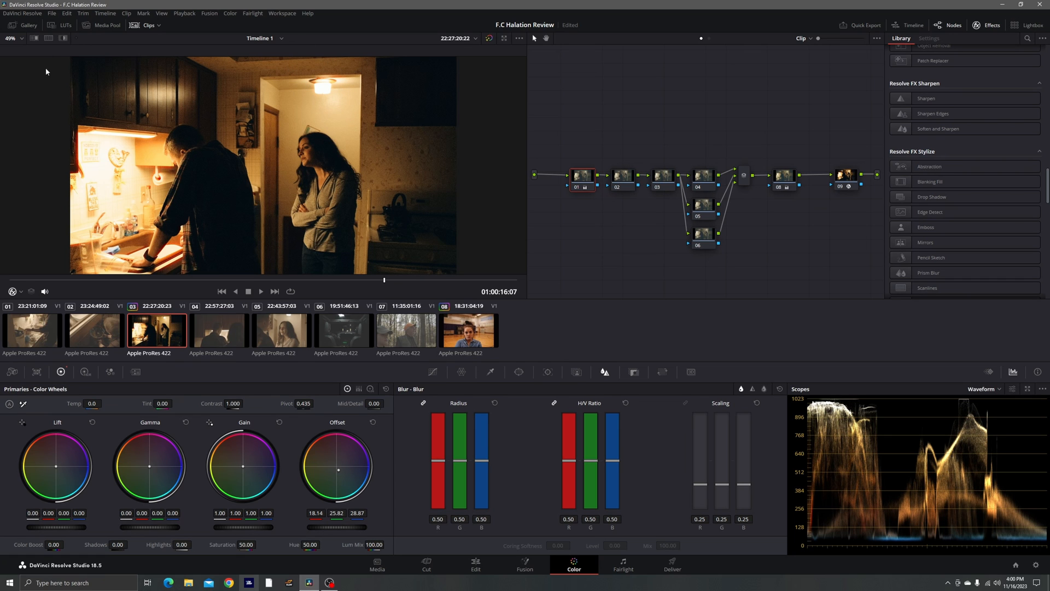
On node 06, lower the HDR Light zone's exposure to -0.48 and compare the image with the node off and on.
drag(245, 283, 436, 280)
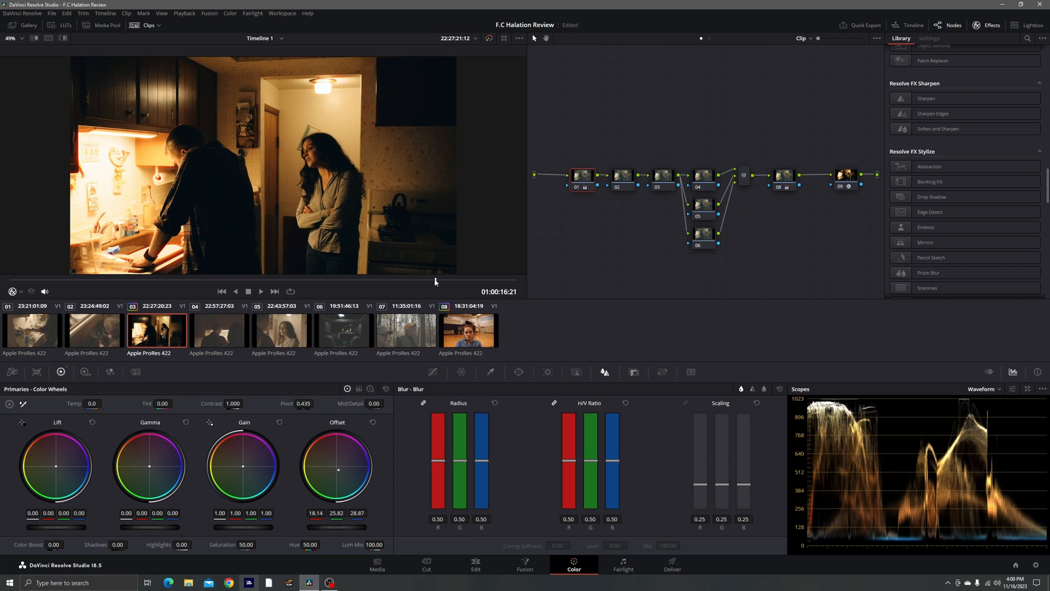
click(703, 234)
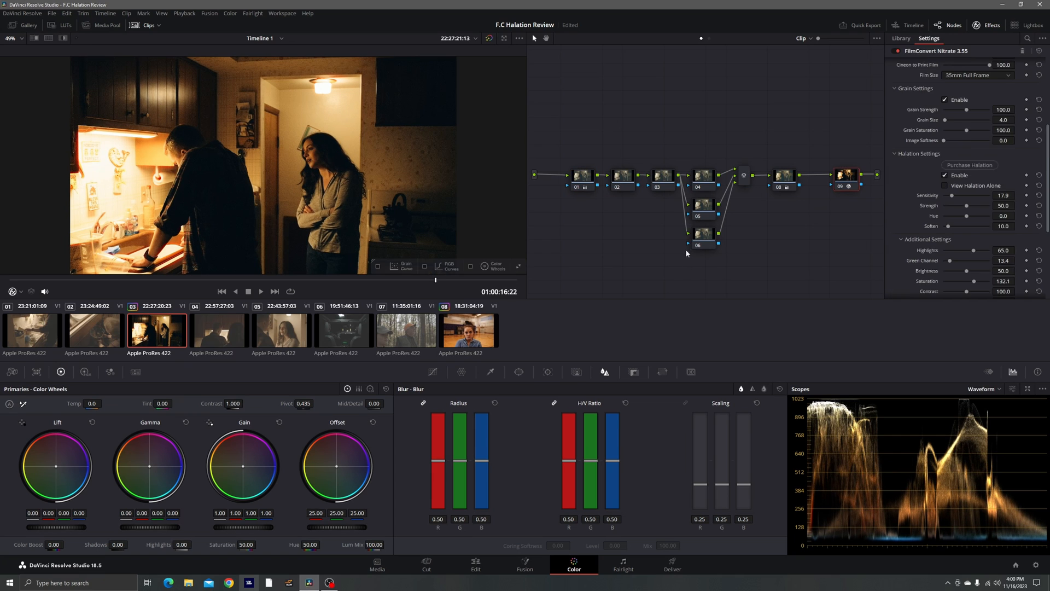
click(84, 371)
click(210, 423)
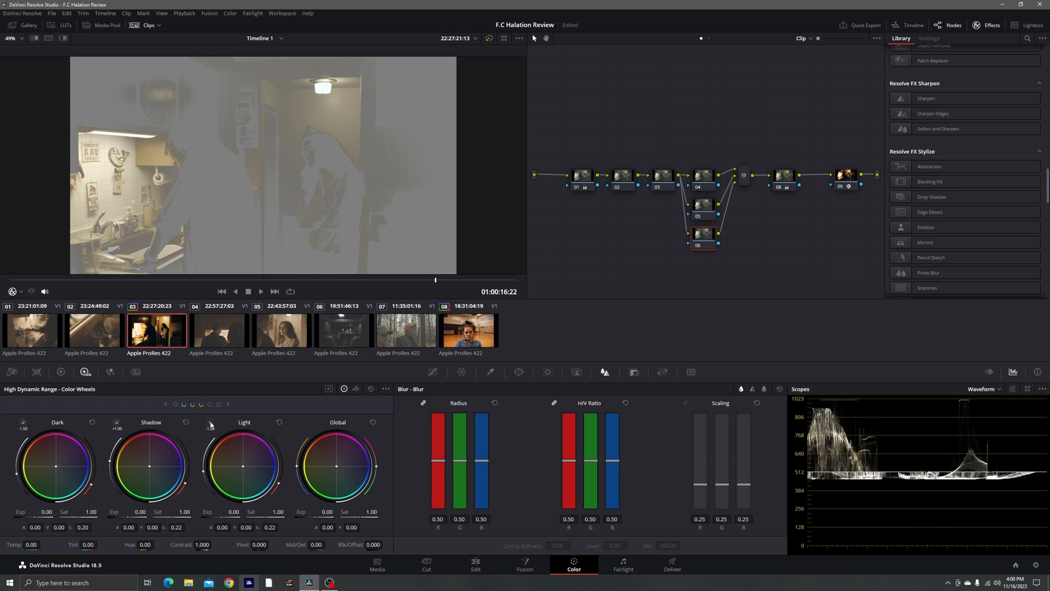
click(210, 404)
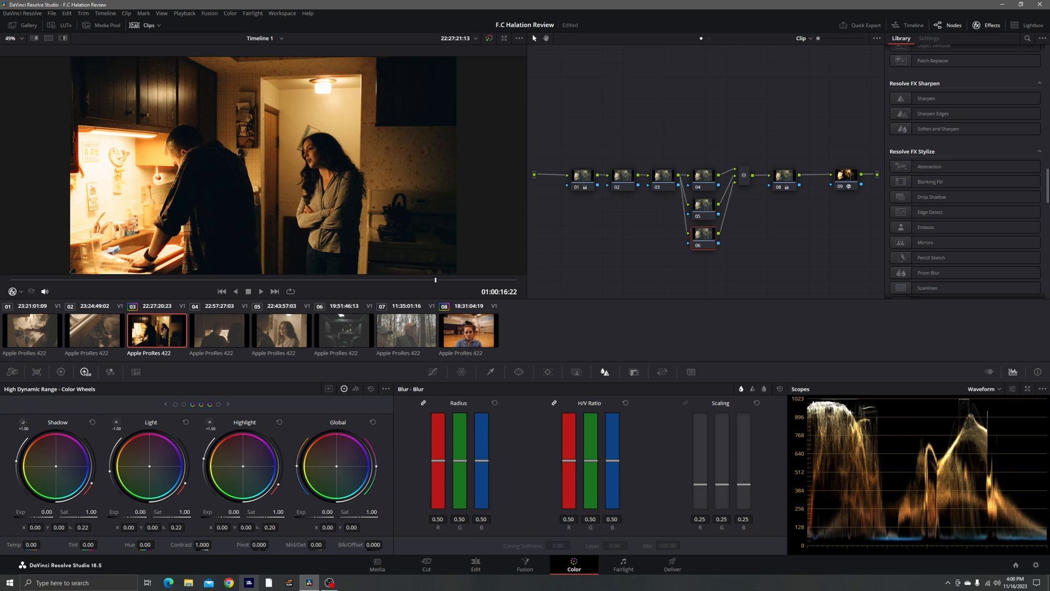
mouse_move(140, 512)
mouse_down()
mouse_move(110, 512)
mouse_move(147, 499)
mouse_up()
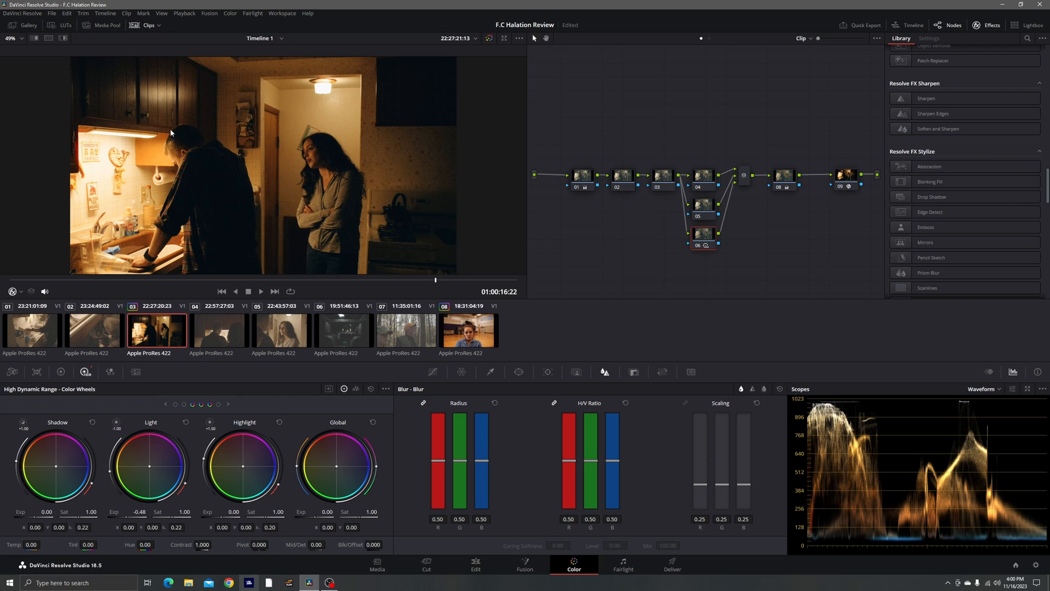
click(701, 247)
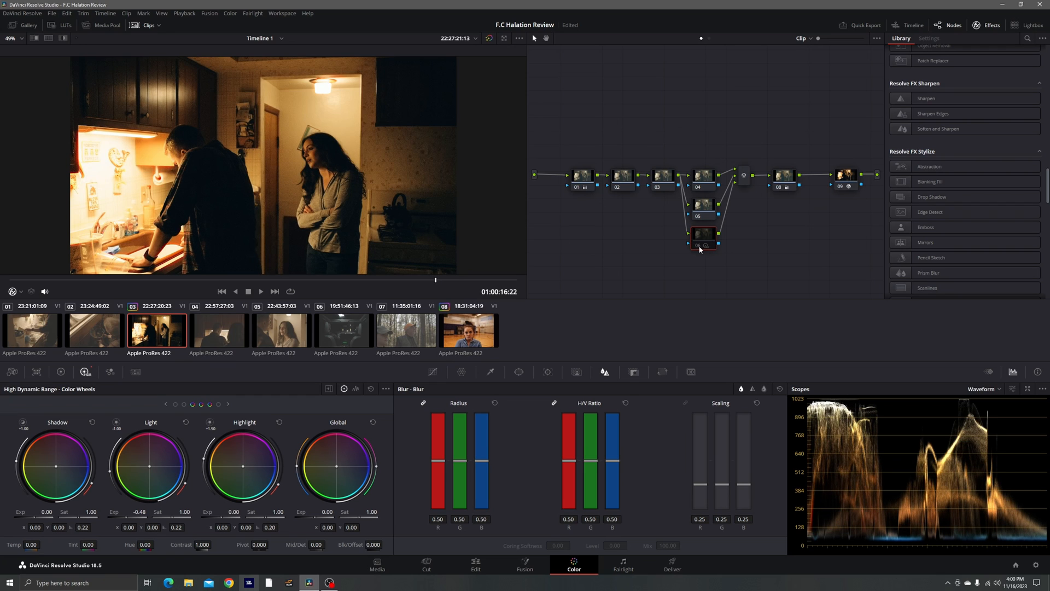
click(700, 248)
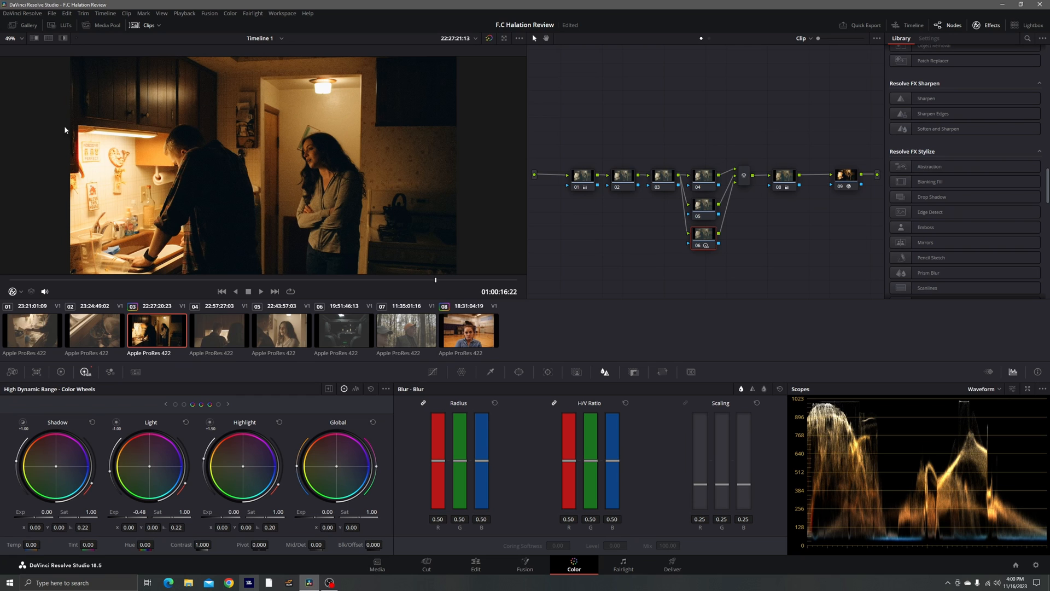
Compare the kitchen clip with FilmConvert's halation off and on, and view the halation alone before returning to the full image.
click(852, 181)
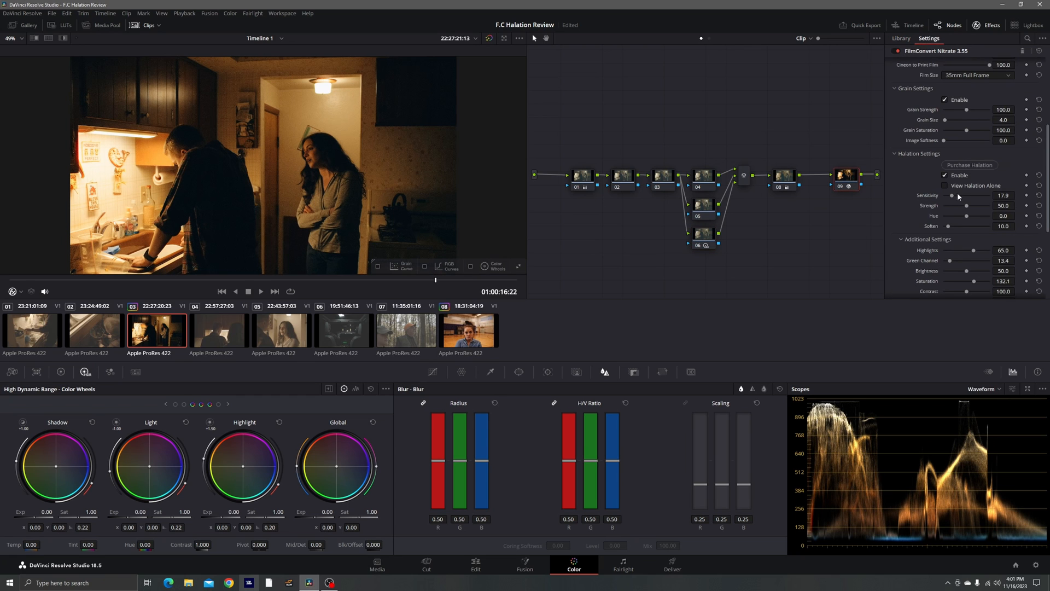
click(947, 172)
click(947, 173)
click(944, 186)
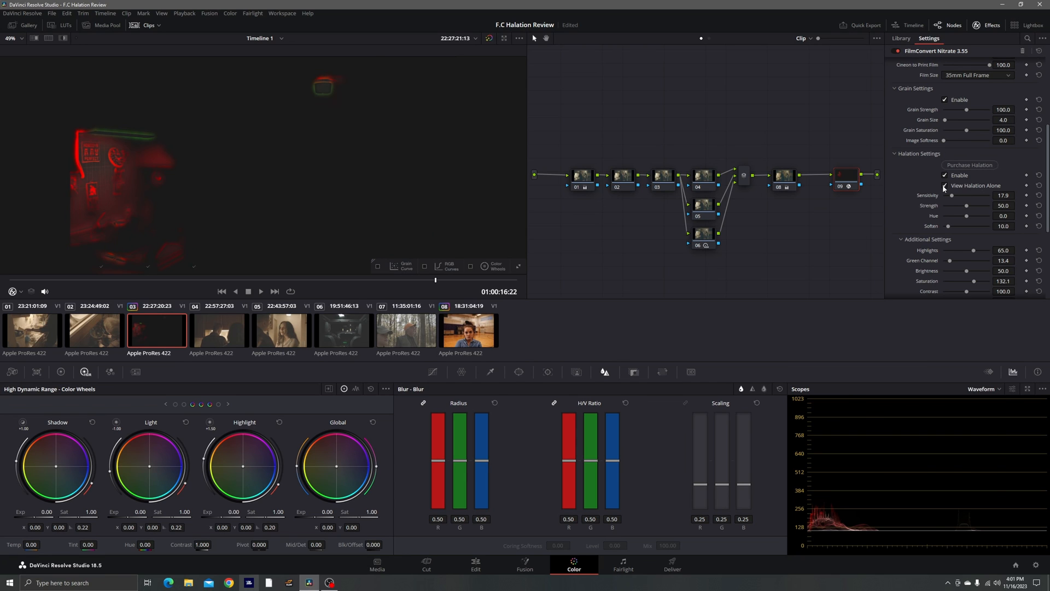
click(944, 186)
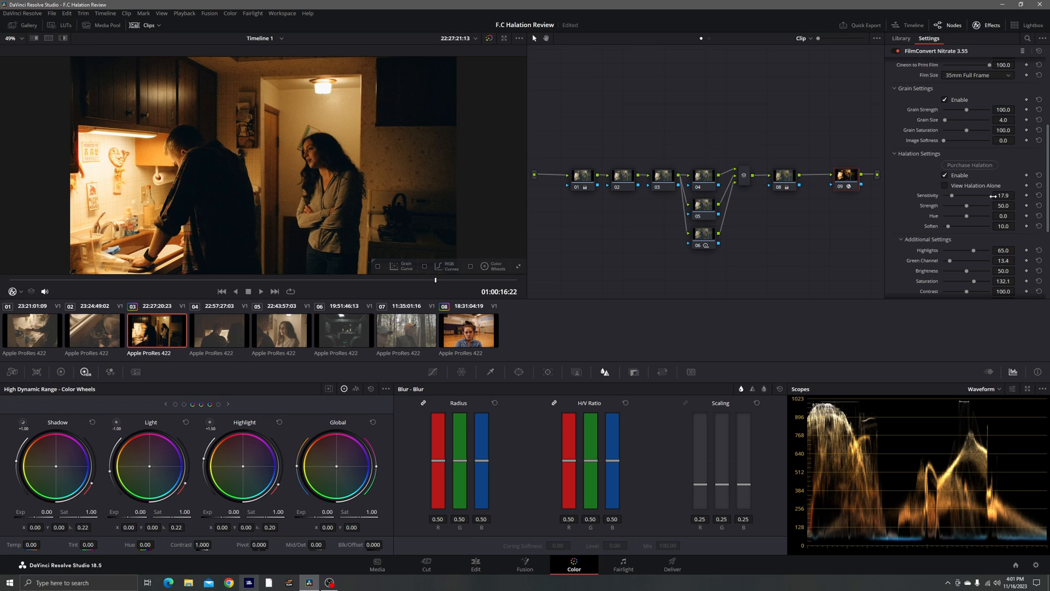
Inspect the kitchen clip's halation on its own and return to the full image.
click(945, 185)
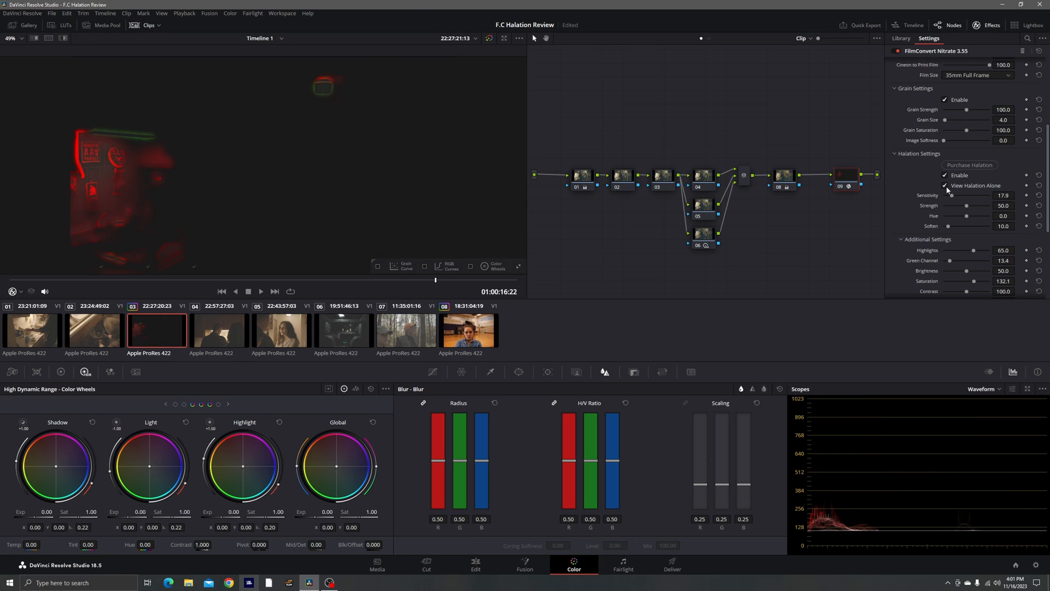
click(946, 186)
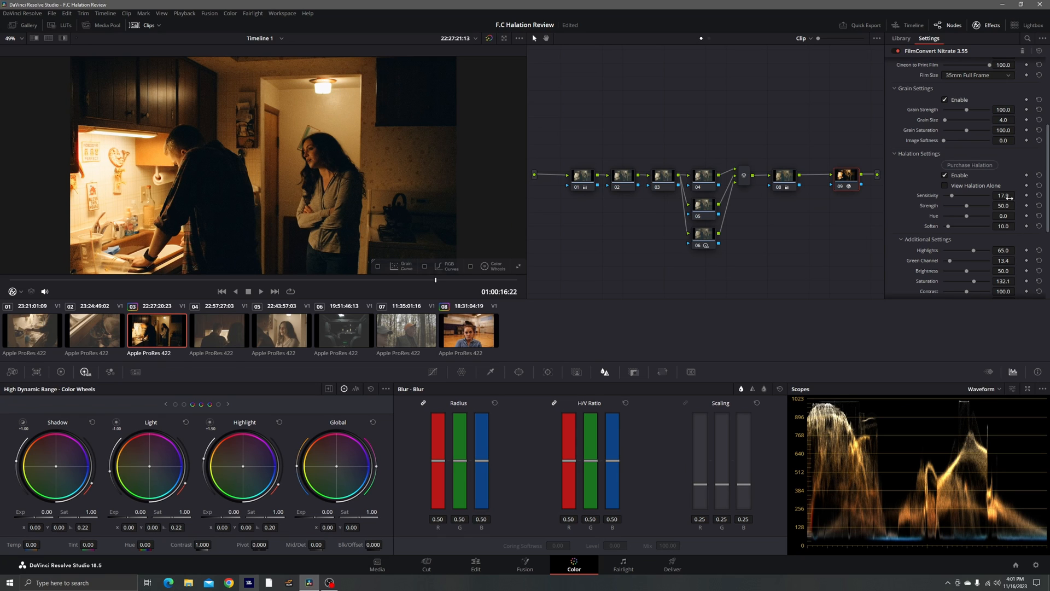
Try the halation sensitivity at 12.3, undo it, and check the kitchen clip with halation off.
drag(1004, 195, 984, 195)
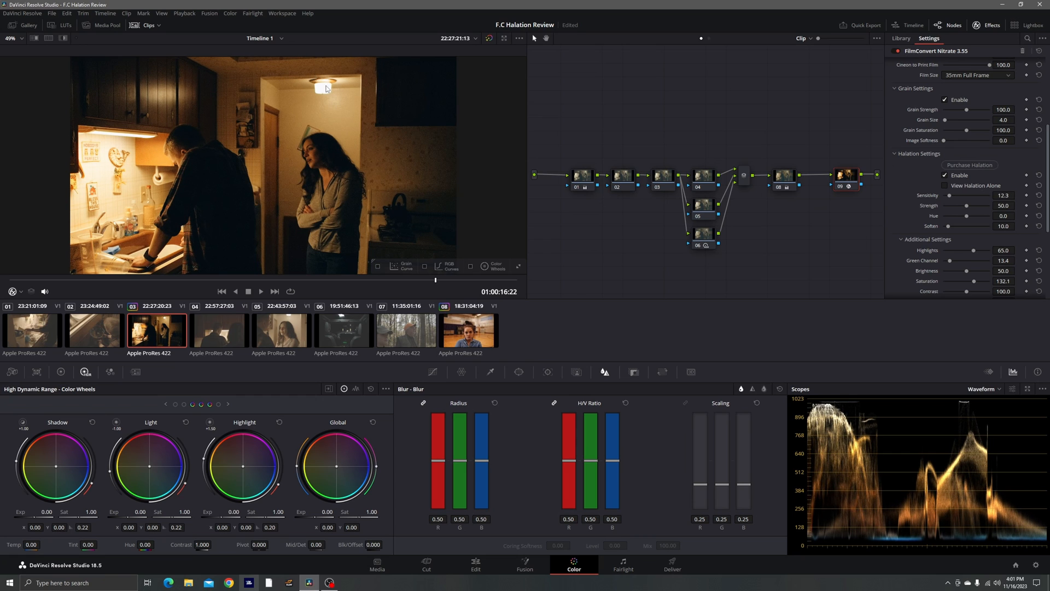
key(ctrl+z)
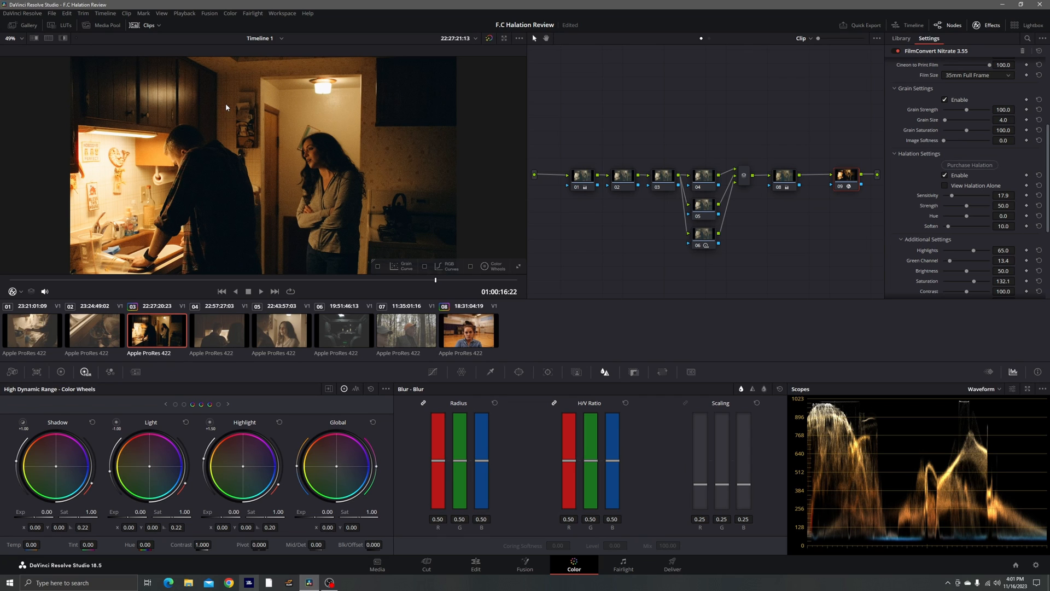
click(945, 175)
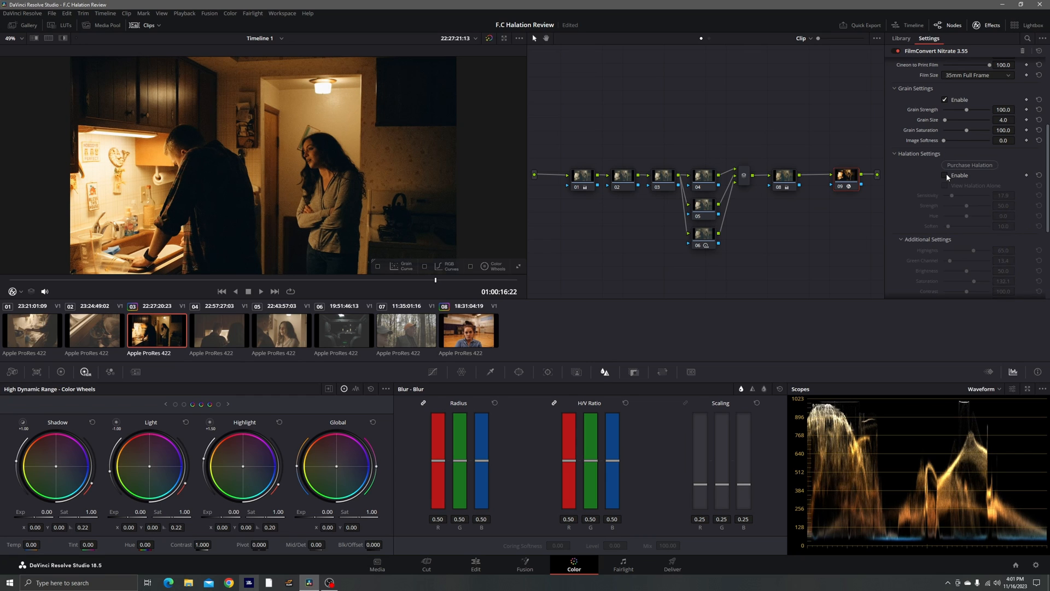
Grab a still of the graded kitchen clip and apply its grade to clip 02.
right_click(305, 131)
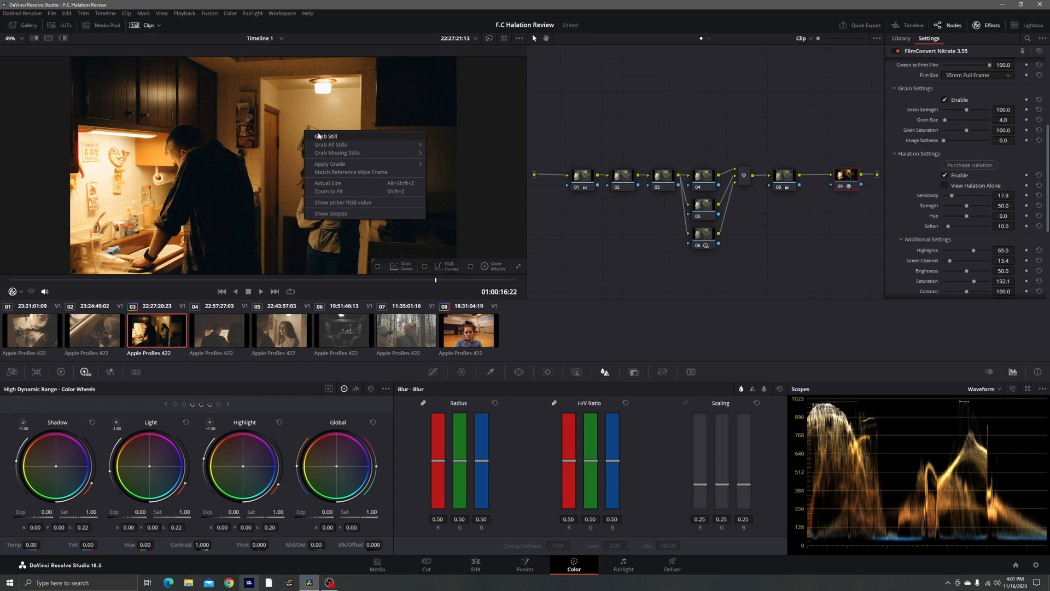
click(319, 137)
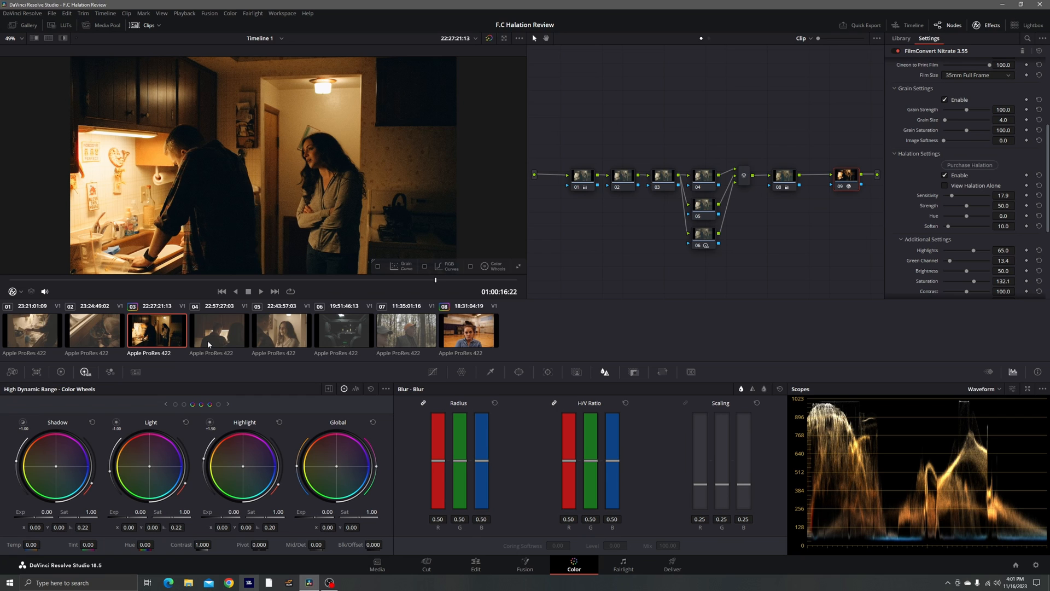
click(93, 330)
click(23, 25)
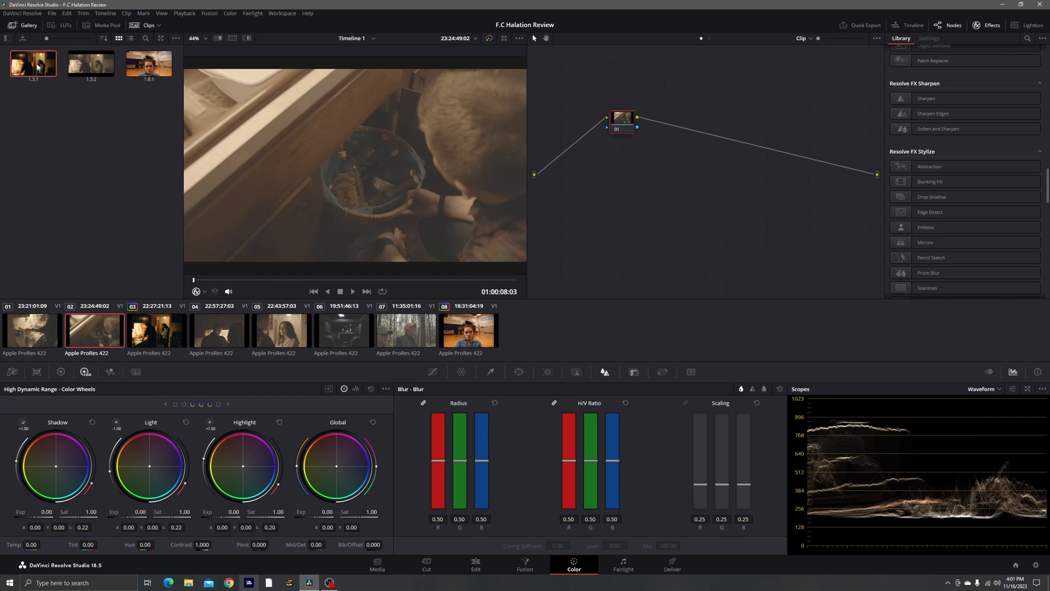
right_click(38, 66)
click(124, 169)
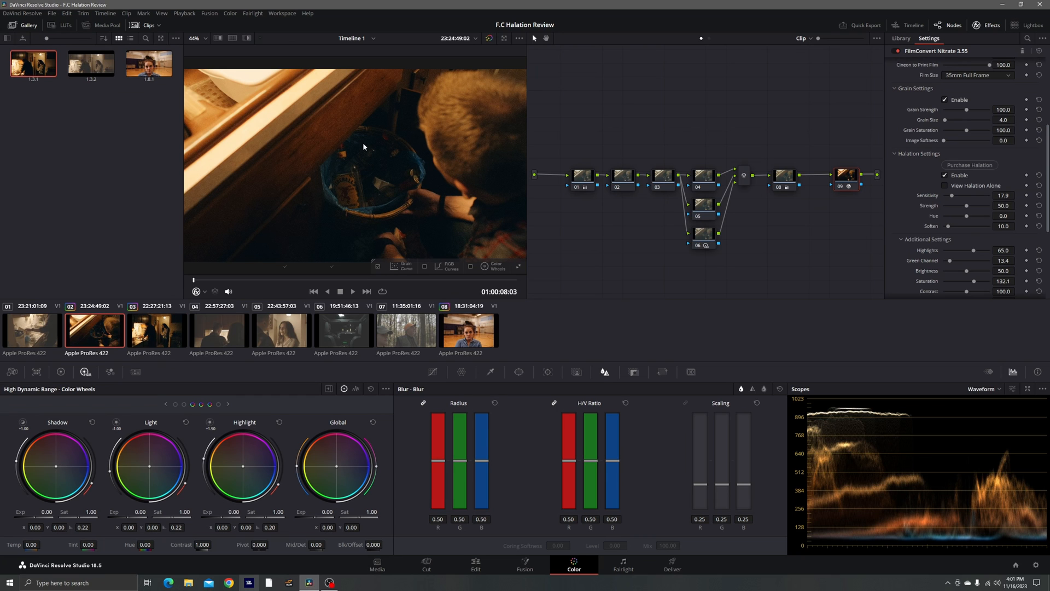
Apply the kitchen still's grade to clip 01.
click(32, 330)
right_click(40, 70)
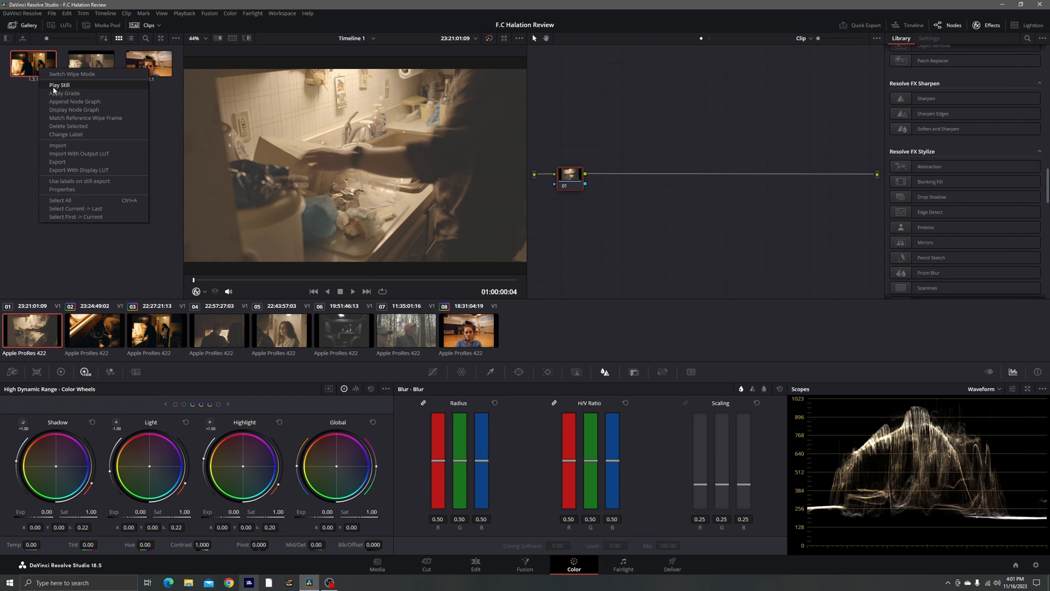
click(83, 118)
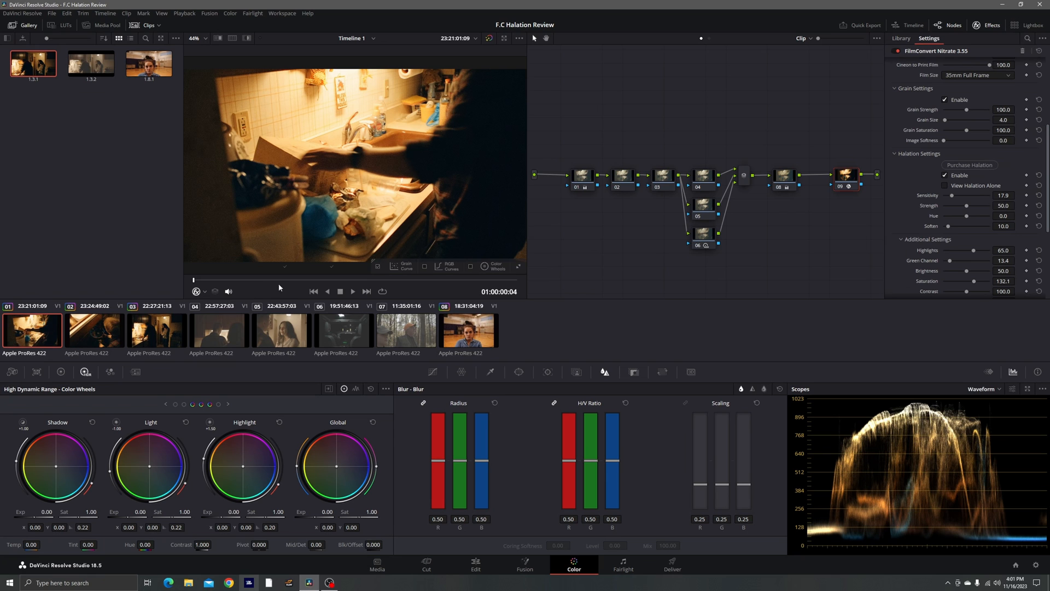
On a frame with the man at the sink, compare clip 01 with its grade bypassed and restored.
drag(316, 282, 377, 282)
click(352, 283)
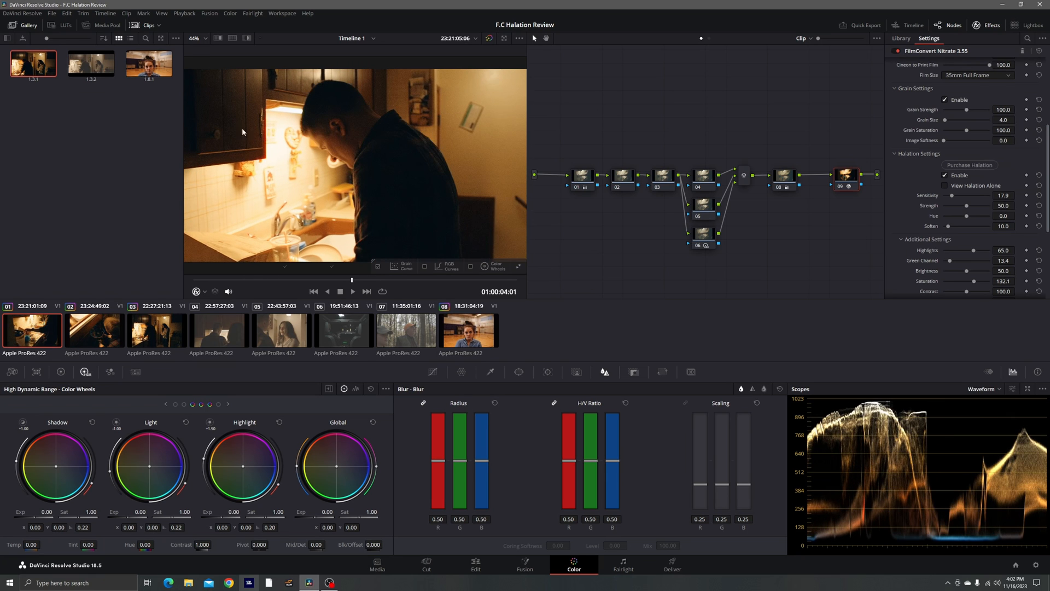
click(488, 39)
click(489, 38)
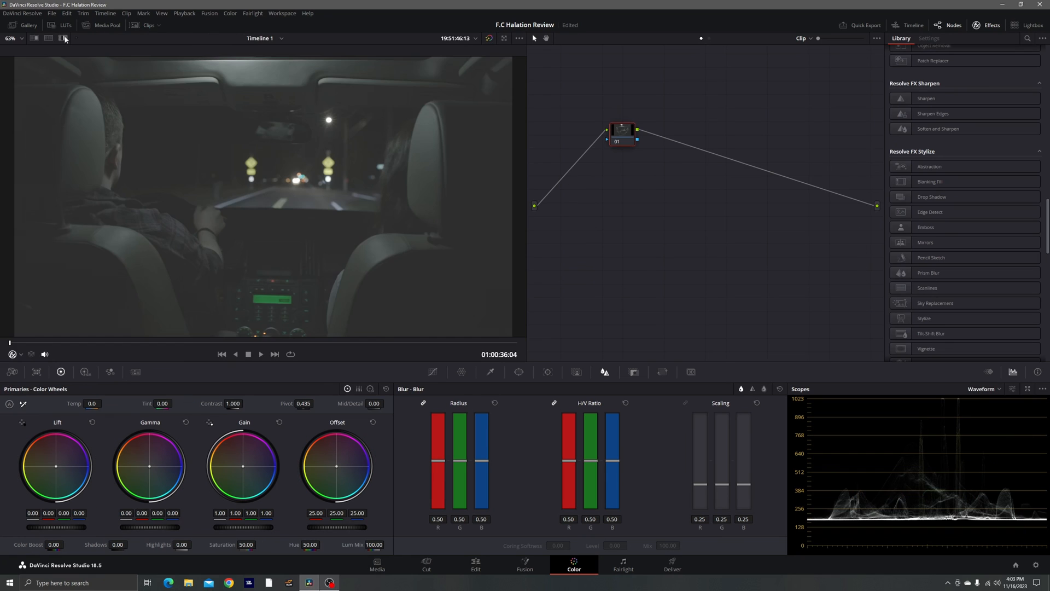
Apply the kitchen still's grade to the night car clip and close the stills gallery.
click(31, 26)
right_click(52, 68)
click(82, 100)
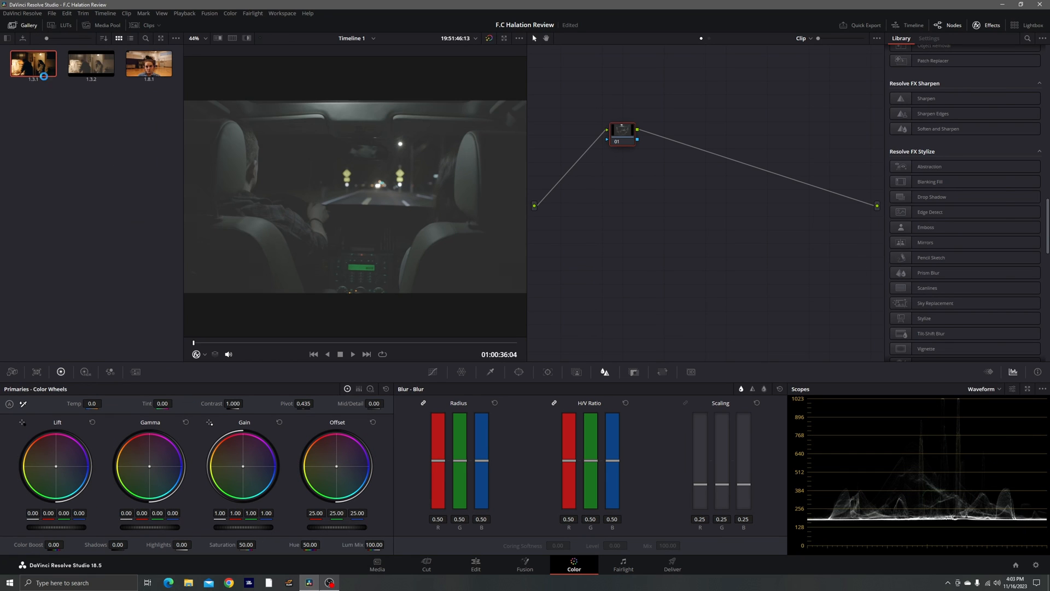
click(14, 25)
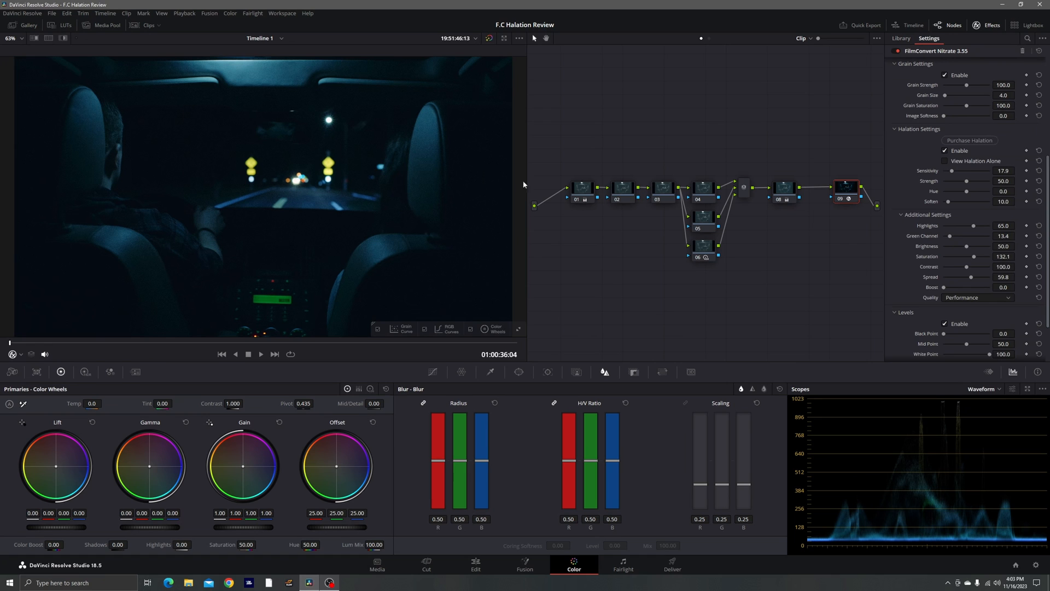
Neutralise the car clip with node 01's offset at 23.59 red, 24.31 green and 24.54 blue, and reset node 06's grade.
click(588, 190)
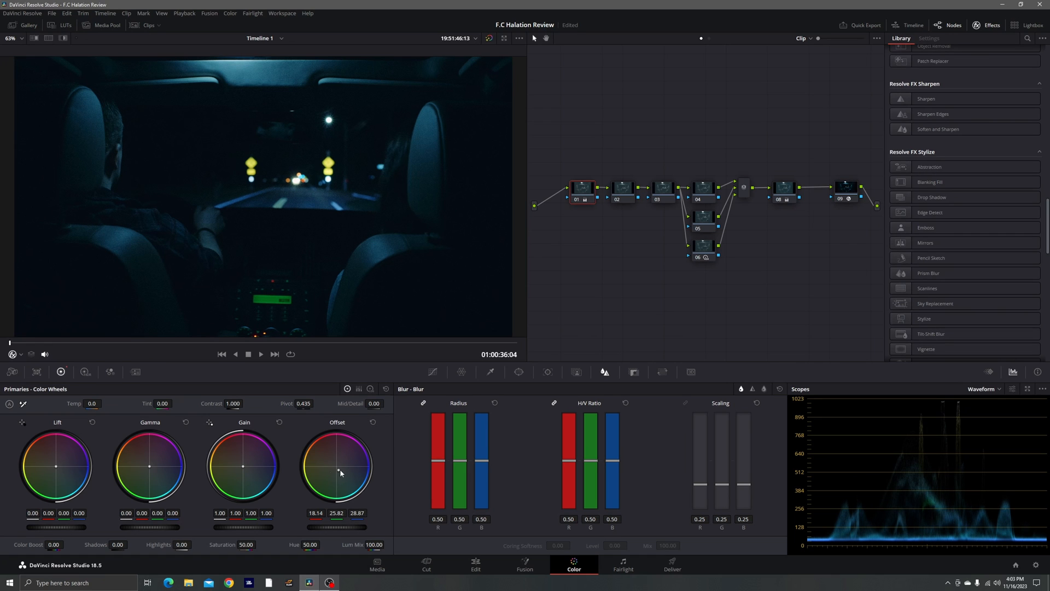
drag(338, 468, 336, 468)
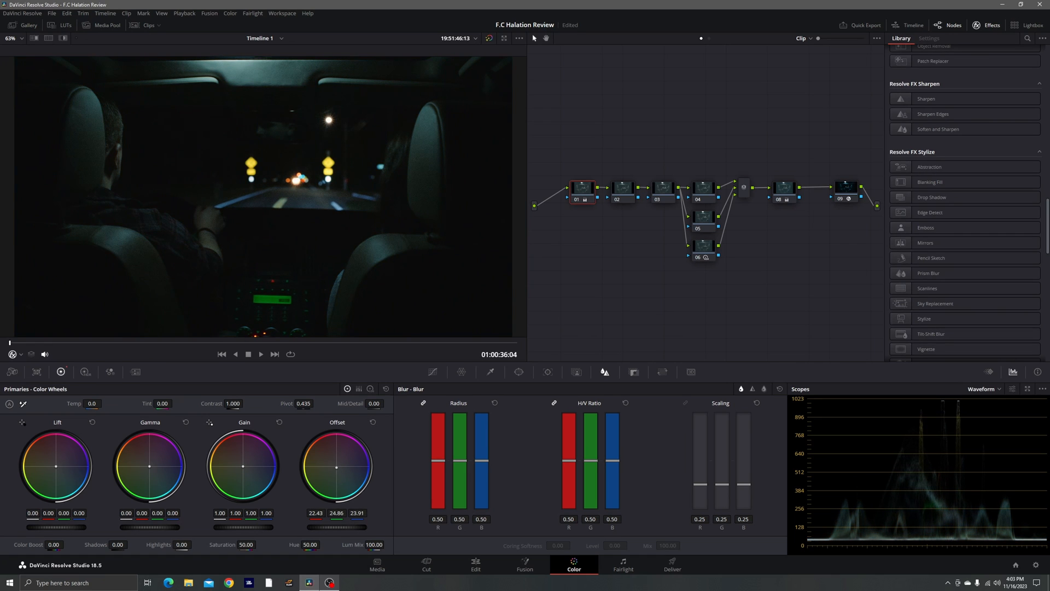
right_click(705, 248)
click(729, 252)
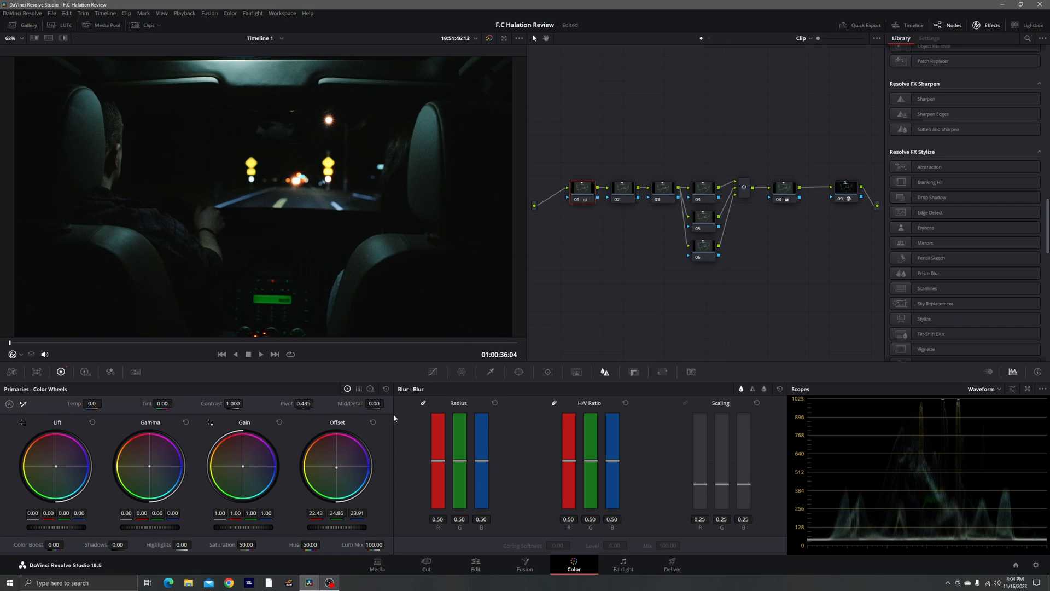
drag(345, 466, 344, 465)
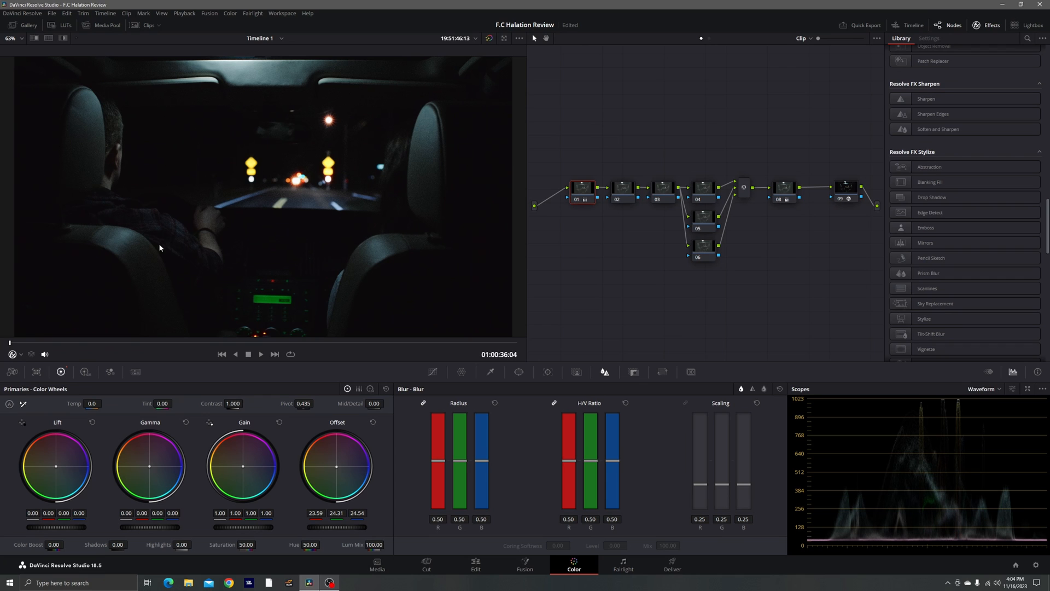
Darken the car clip by lowering node 04's lift to -0.03 and node 05's gamma to -0.02.
click(698, 200)
drag(70, 527, 62, 527)
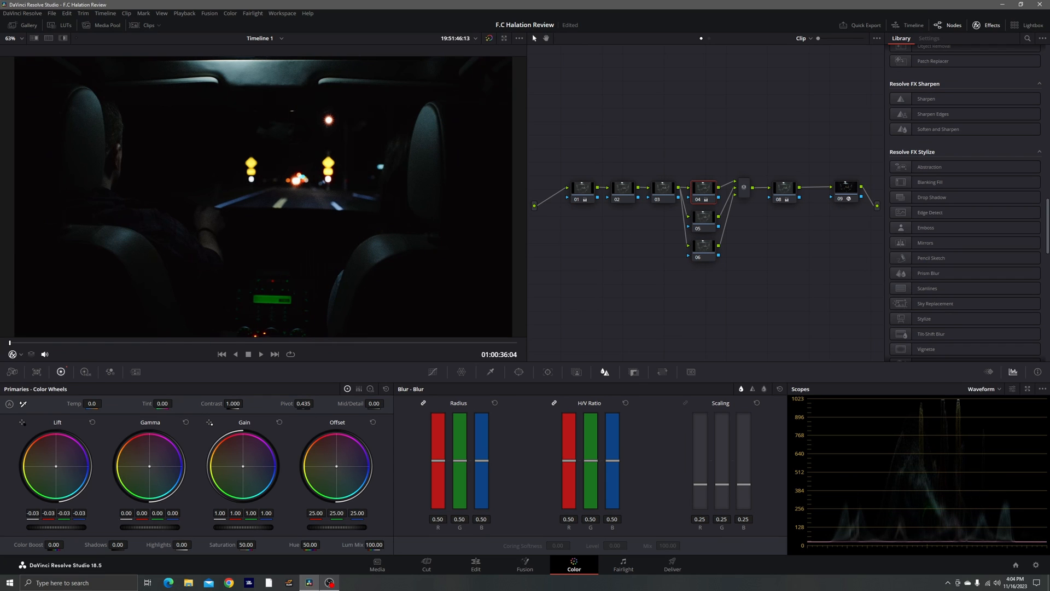
click(703, 220)
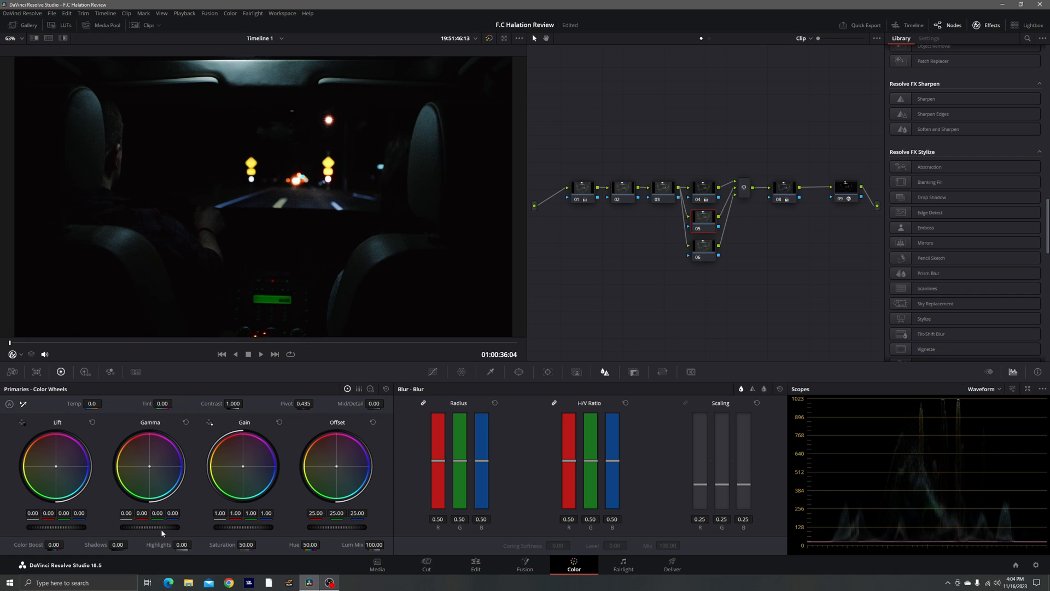
drag(162, 529, 156, 528)
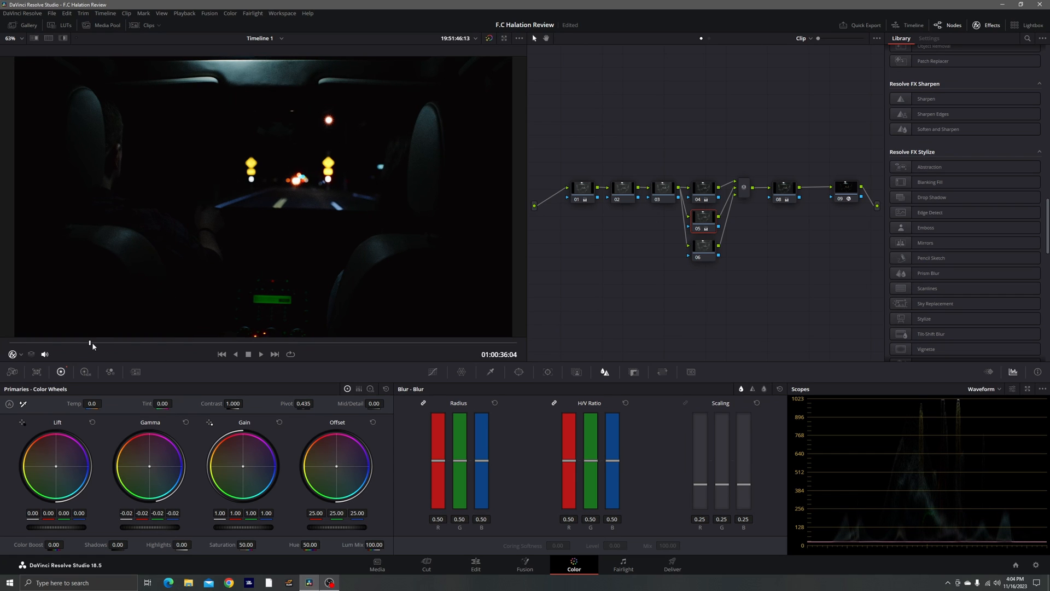
On a slightly later frame of the car clip, raise FilmConvert's halation saturation to 200 on node 09.
drag(92, 343, 55, 351)
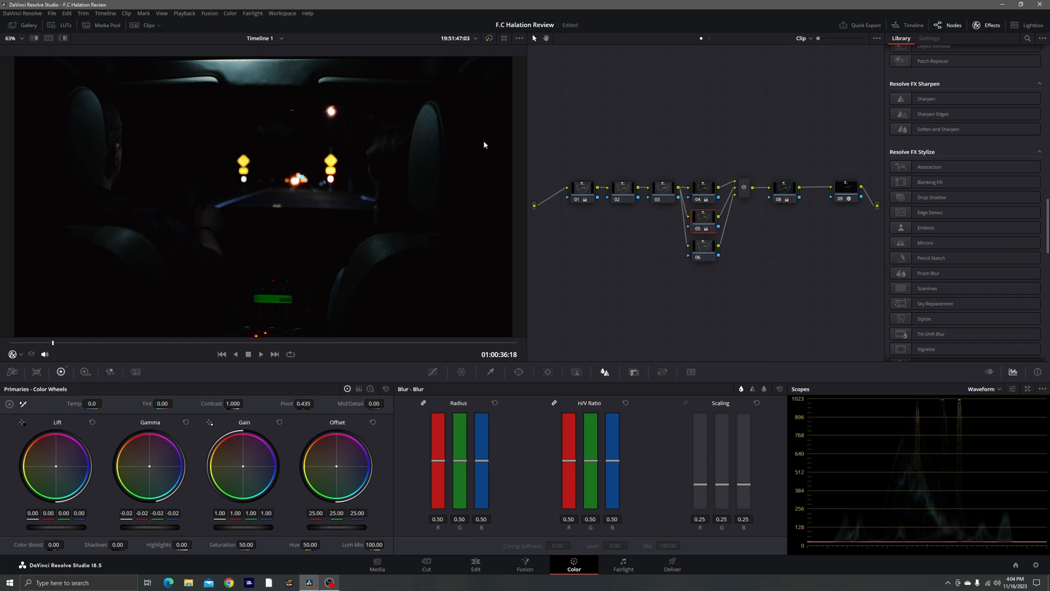
click(842, 188)
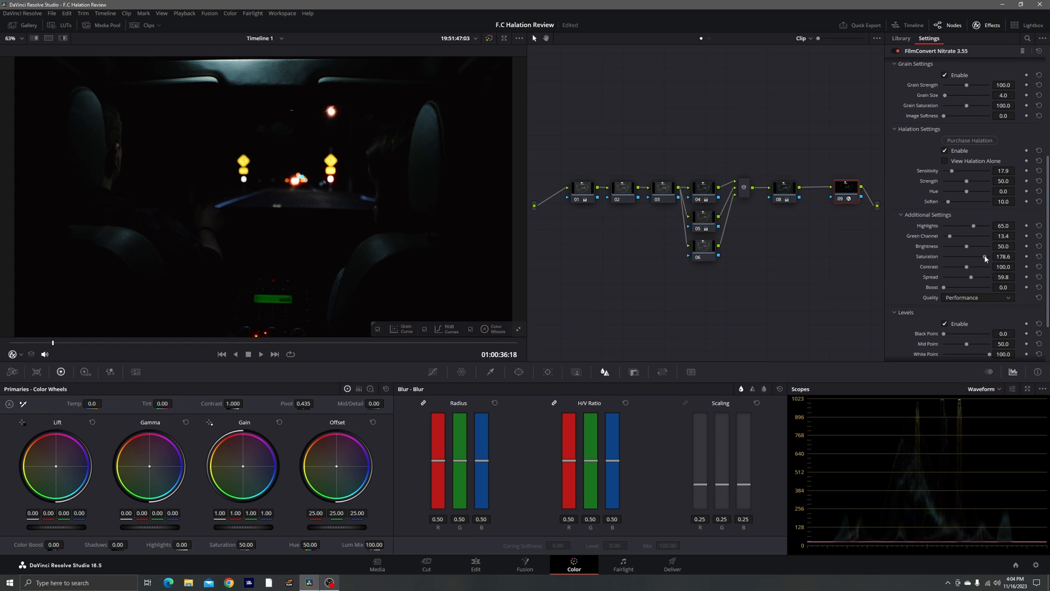
drag(986, 258, 996, 254)
Set the timeline's output blanking to 2.35.
click(105, 13)
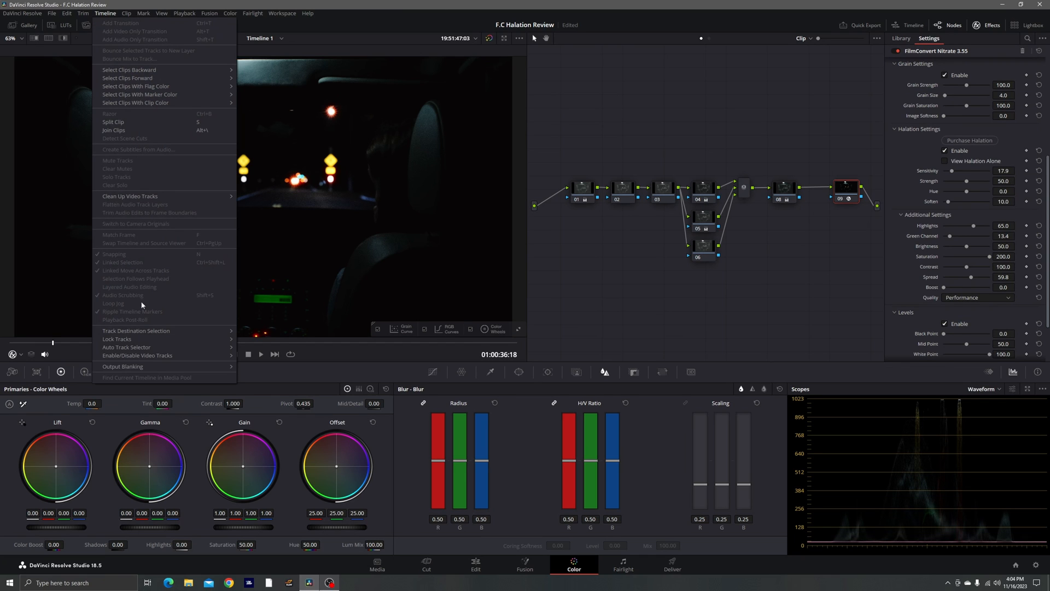
mouse_move(152, 369)
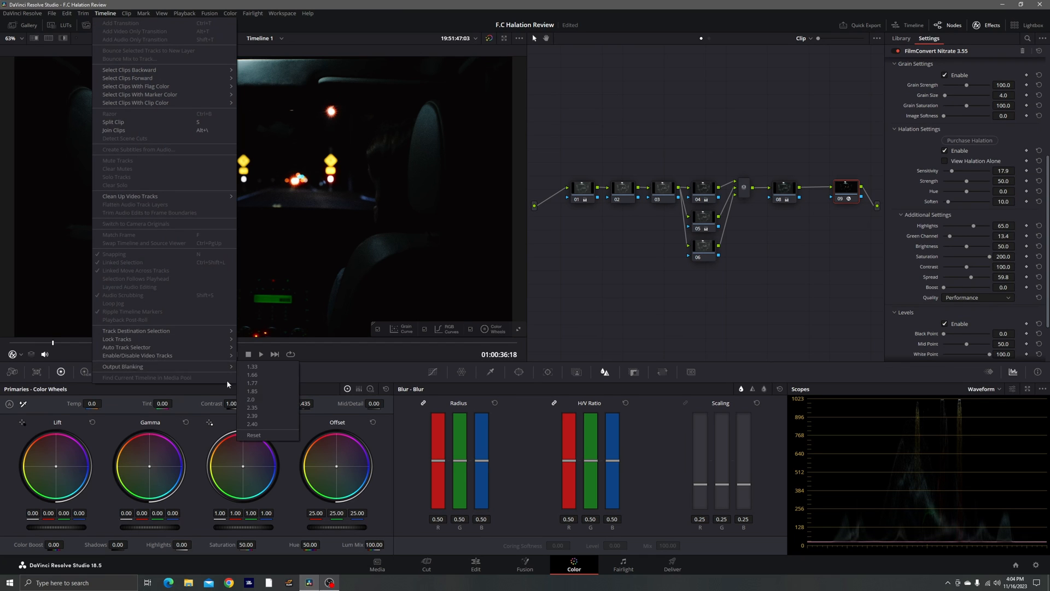
click(268, 410)
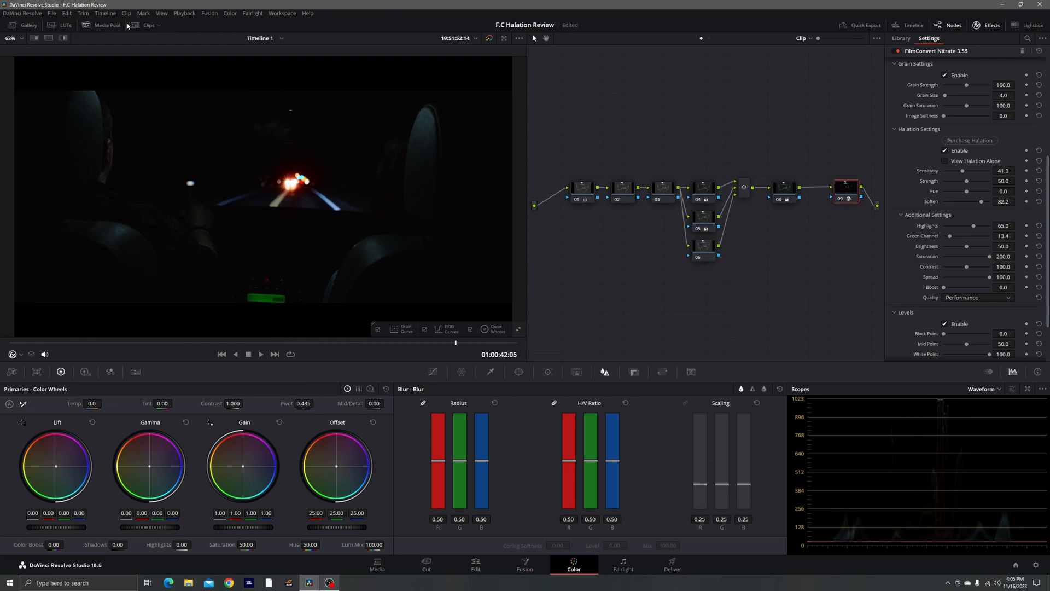
Apply the kitchen still's grade to forest clip 07, and hide the clip strip and stills gallery.
click(133, 25)
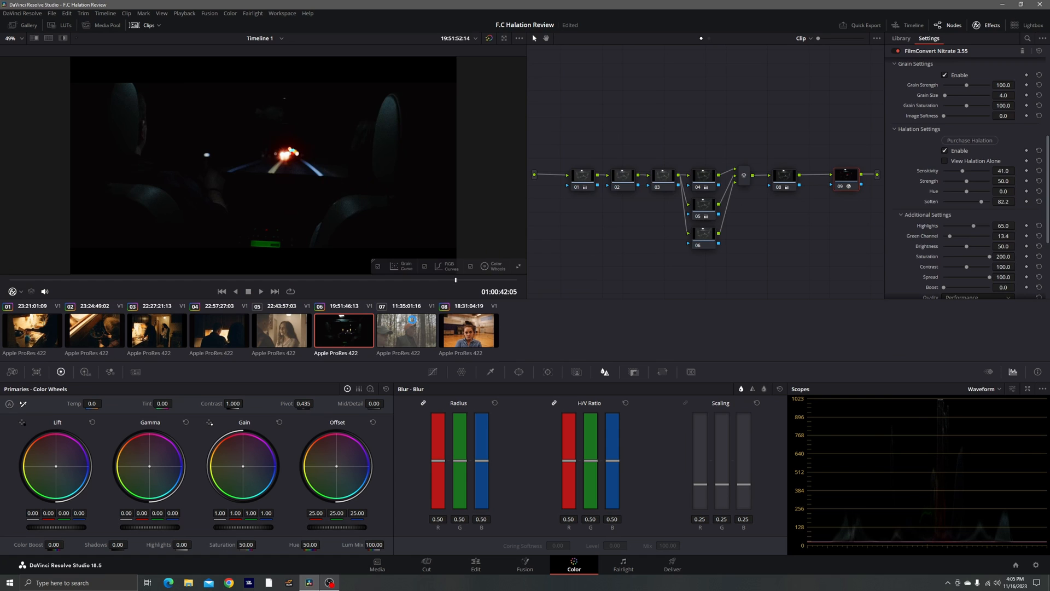
click(422, 316)
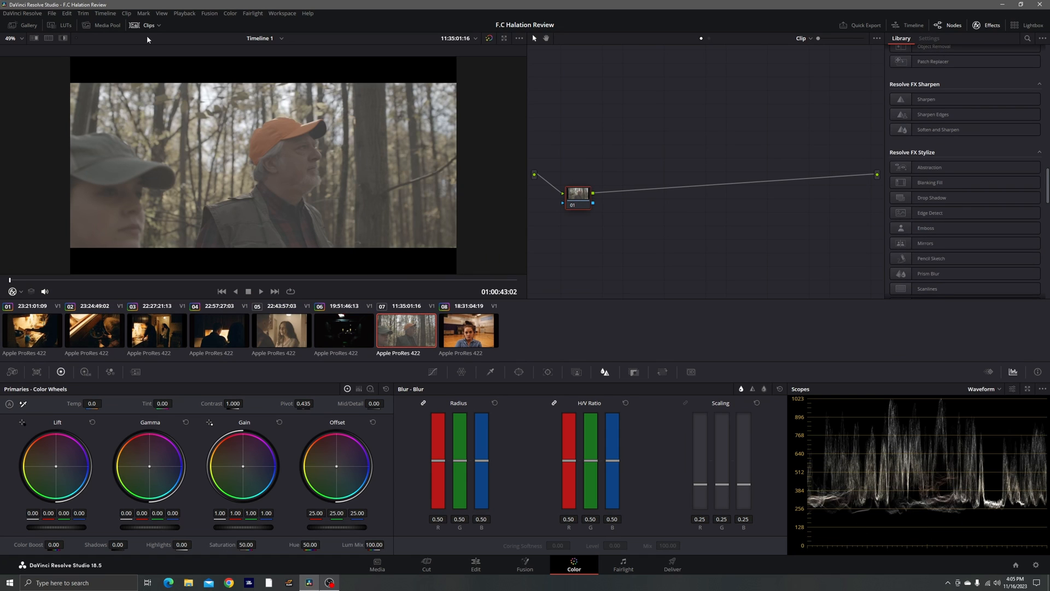
click(23, 25)
right_click(29, 61)
click(68, 85)
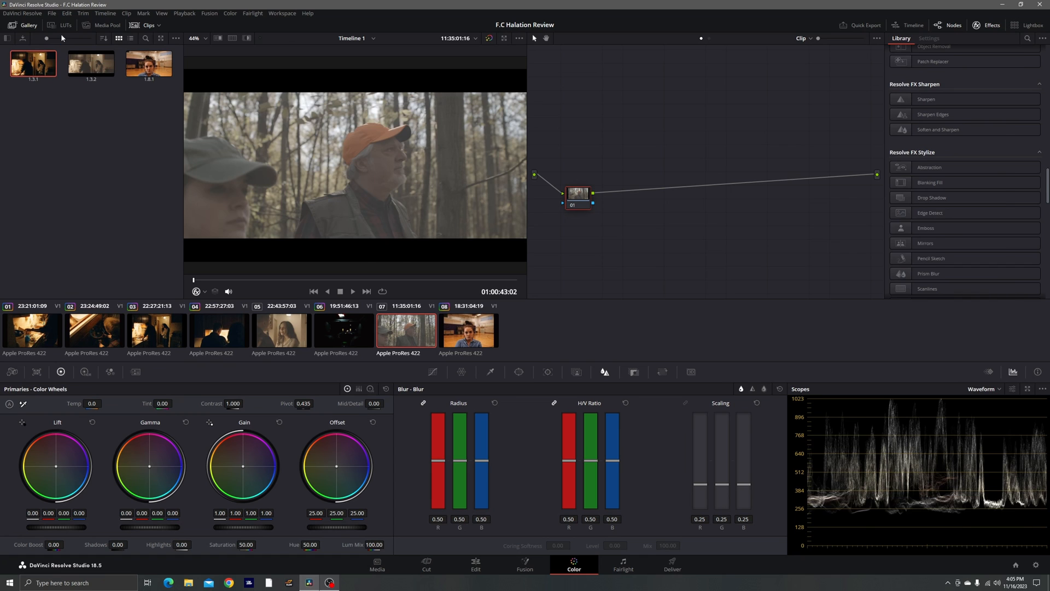
click(145, 26)
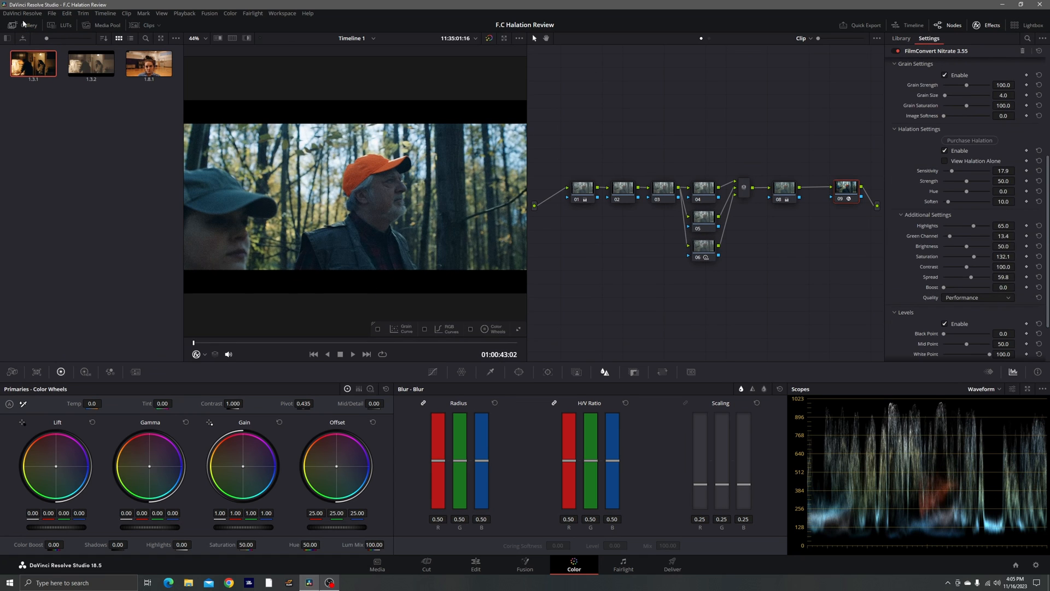
click(24, 25)
Reset the timeline's output blanking and reset node 06's grade on the forest clip.
click(105, 13)
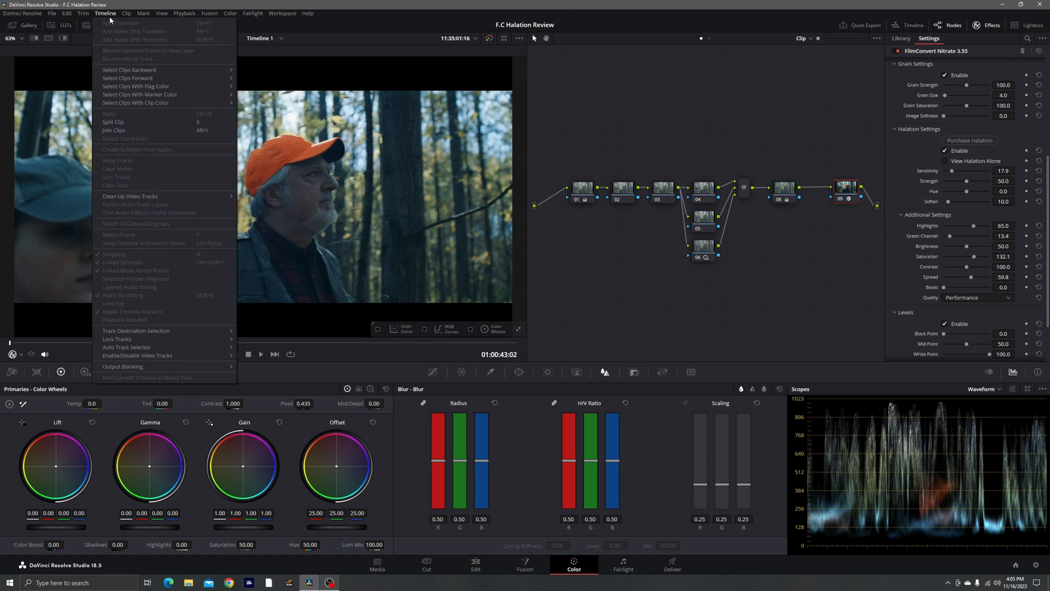
mouse_move(186, 365)
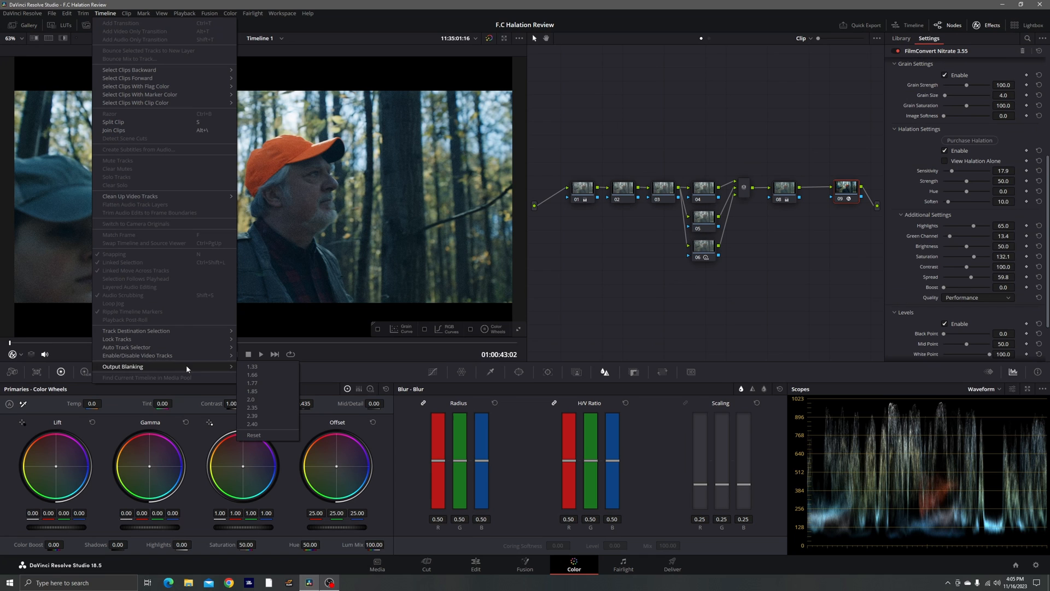
click(277, 432)
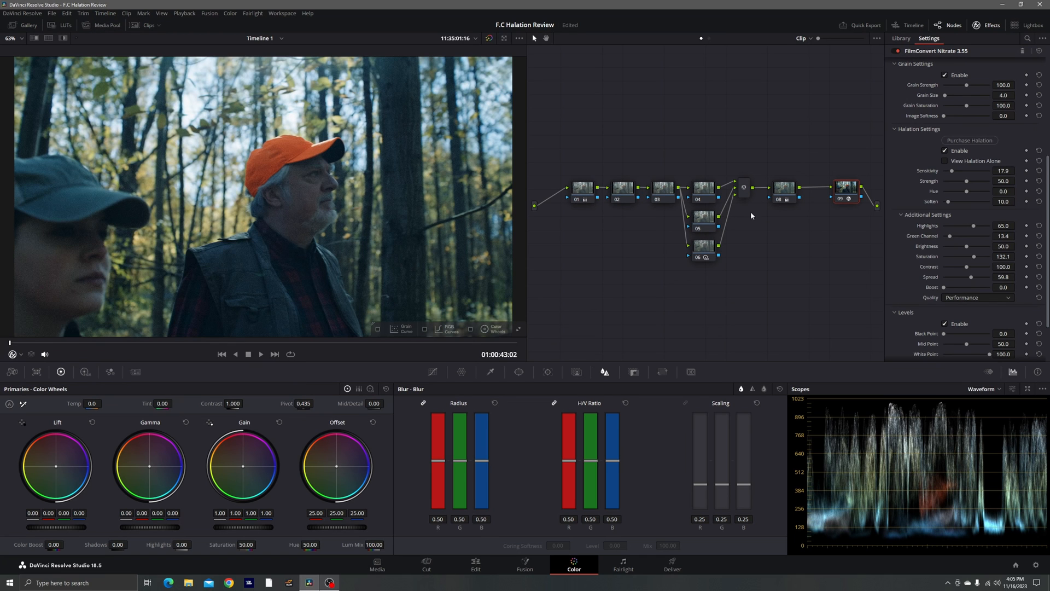
right_click(706, 254)
click(741, 258)
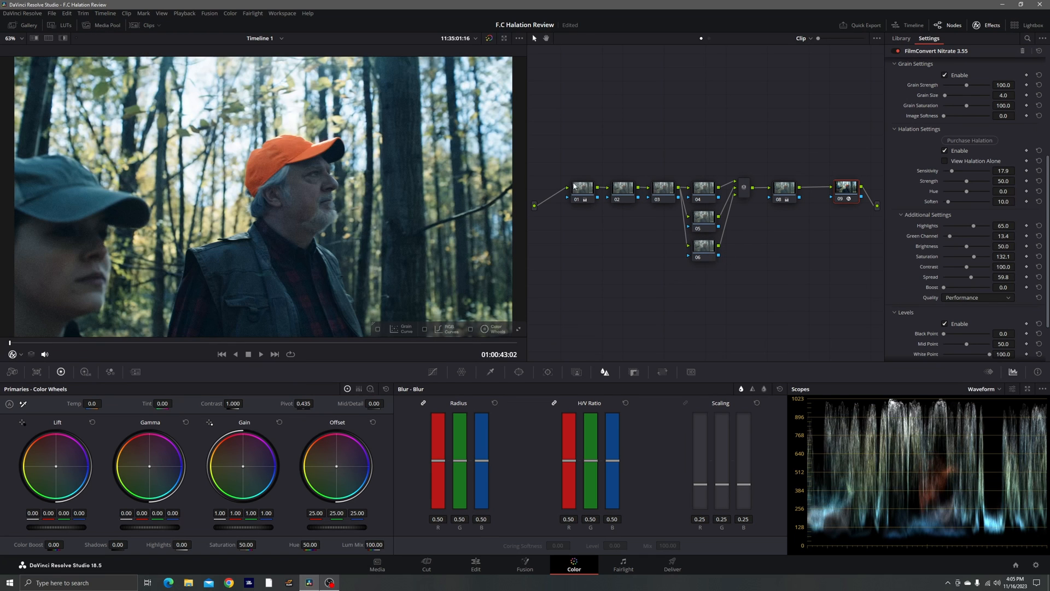
Warm the forest clip on node 01 by shifting its offset colour balance to about 21.53, 24.98, 23.57.
right_click(591, 192)
click(590, 167)
click(582, 201)
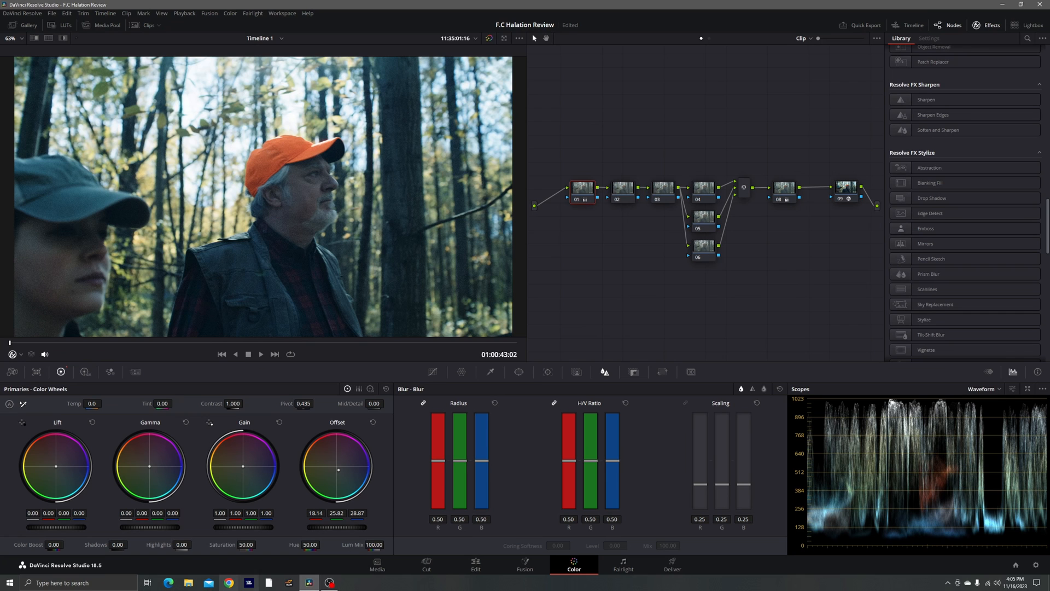
drag(341, 476, 336, 467)
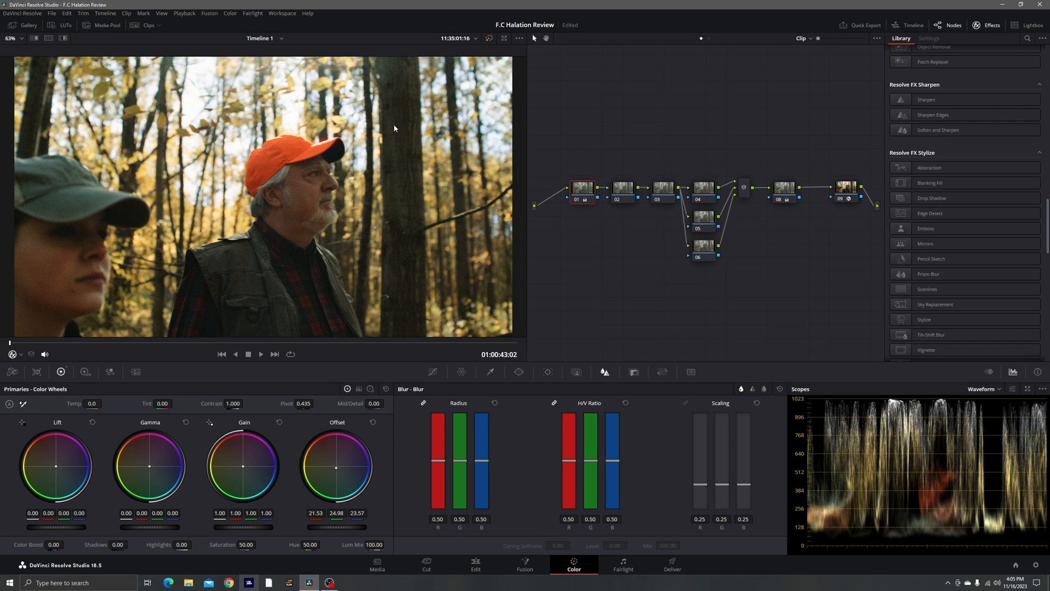
Switch FilmConvert's halation off and on repeatedly on node 09 to compare the forest frame with and without it.
click(844, 191)
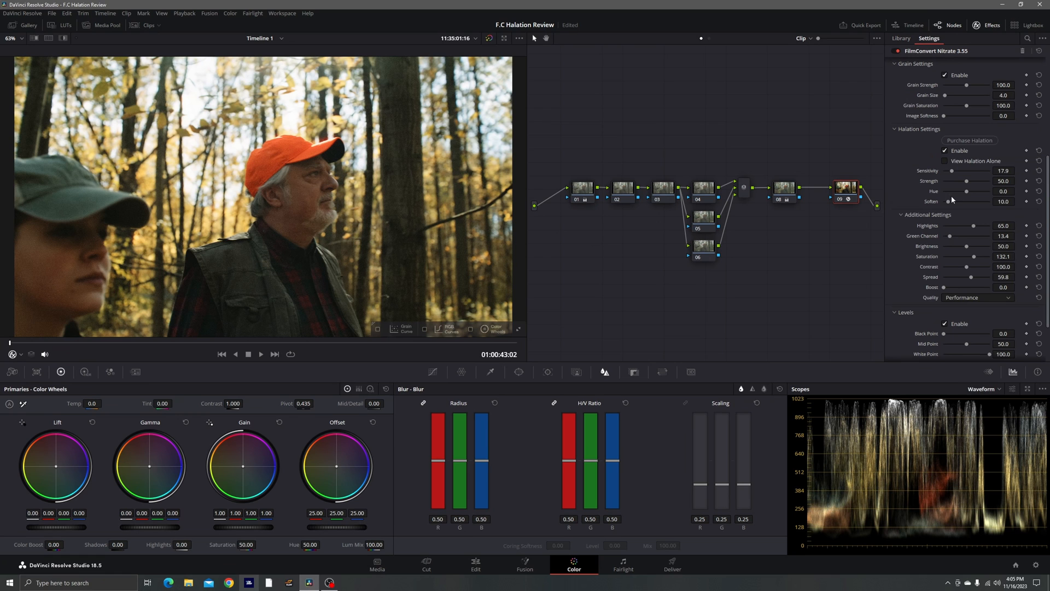
click(945, 151)
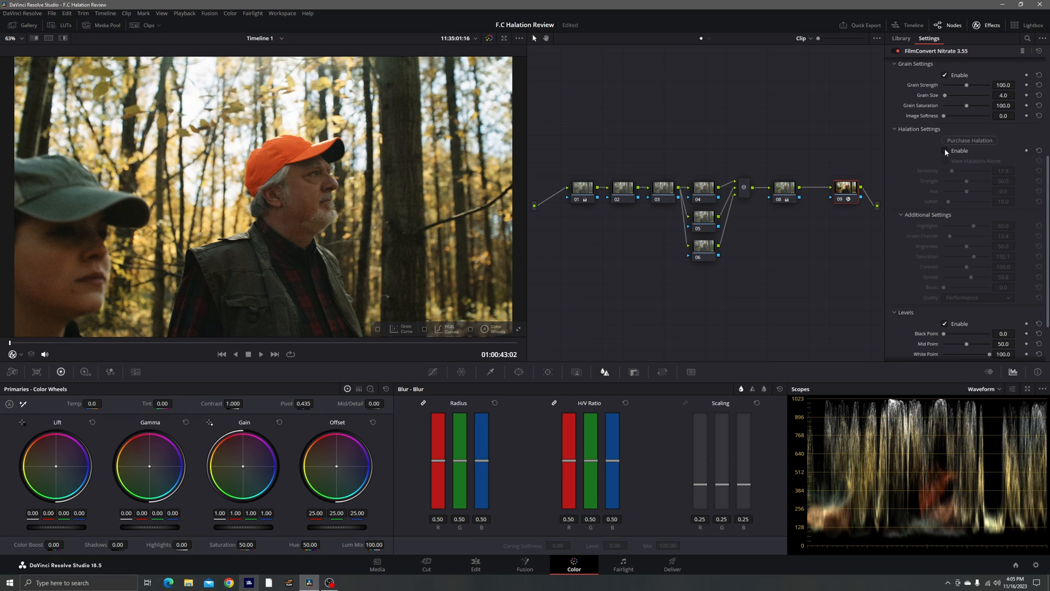
click(945, 151)
click(945, 151)
click(944, 151)
click(945, 151)
click(944, 151)
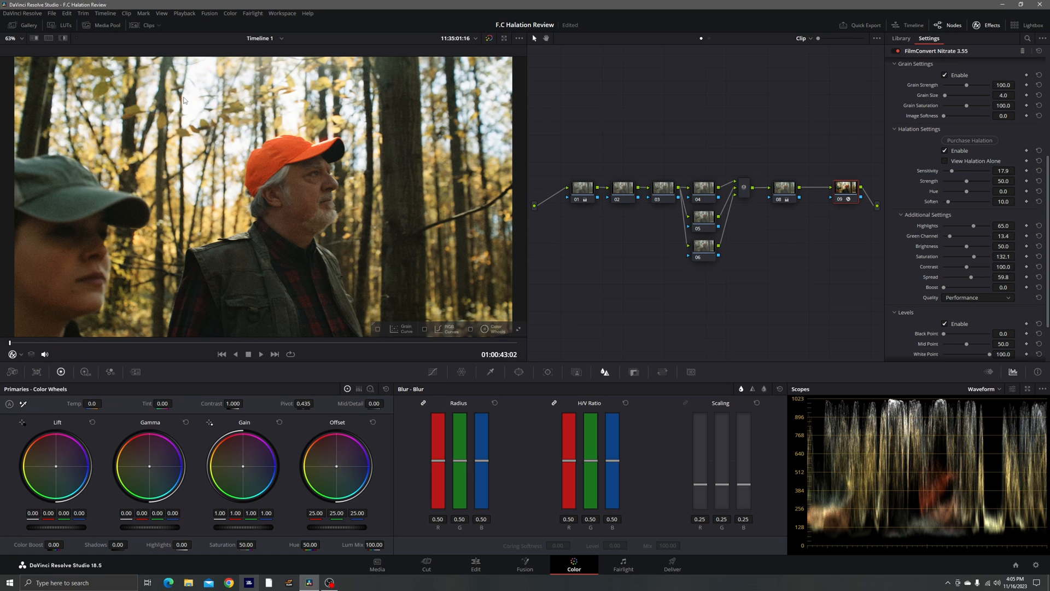
Inspect the halation around the bright tree edges at 300% viewer zoom, and return the viewer to fit.
click(21, 38)
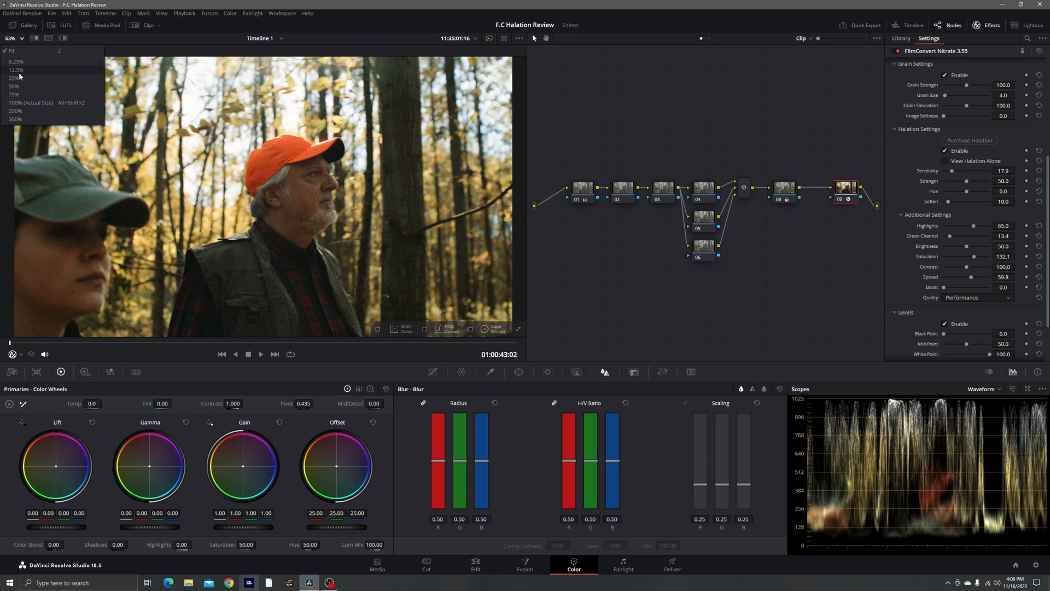
click(16, 119)
drag(281, 158, 297, 294)
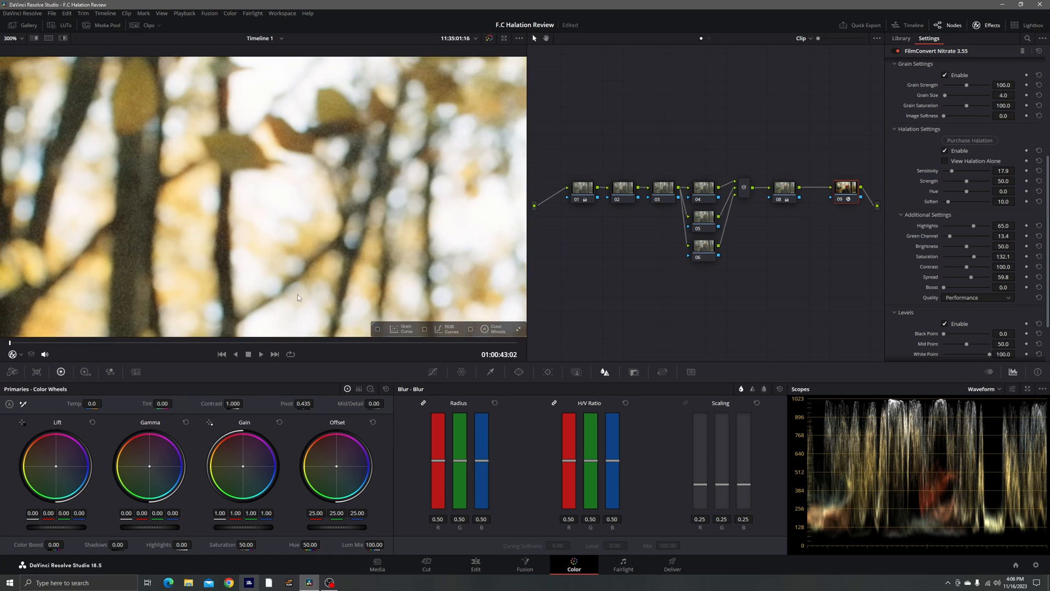
drag(220, 74, 227, 173)
click(948, 152)
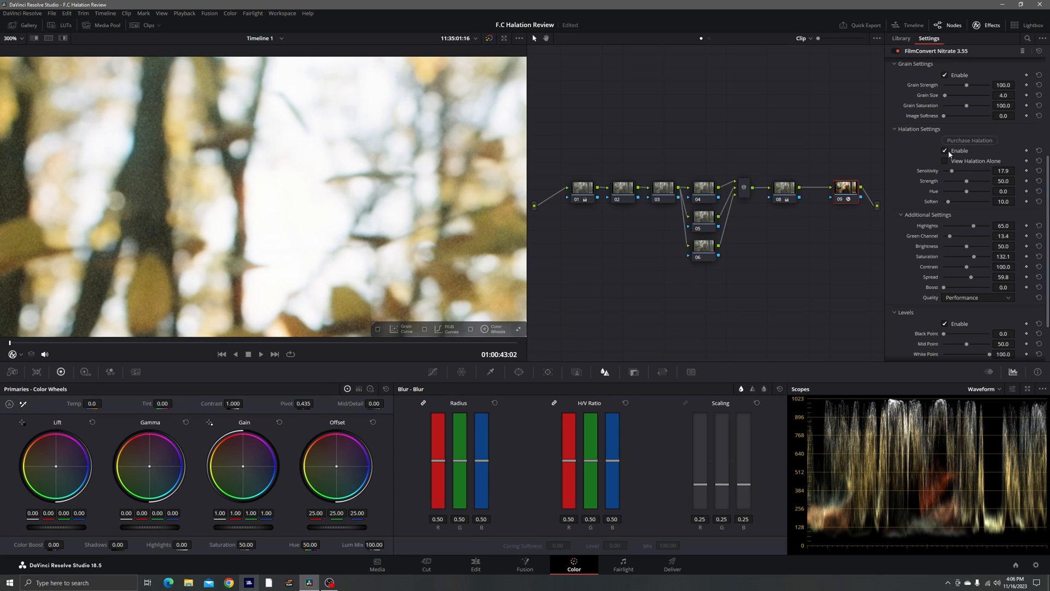
click(18, 40)
click(91, 89)
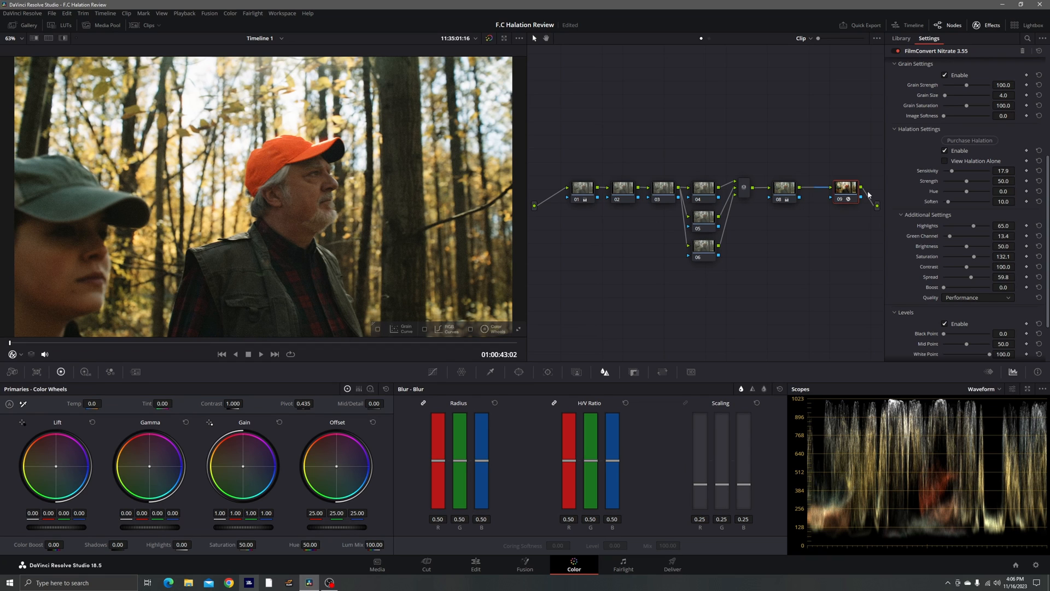
Check node 09's halation in isolation, return to the full image, and raise the halation sensitivity to 31.3.
click(945, 161)
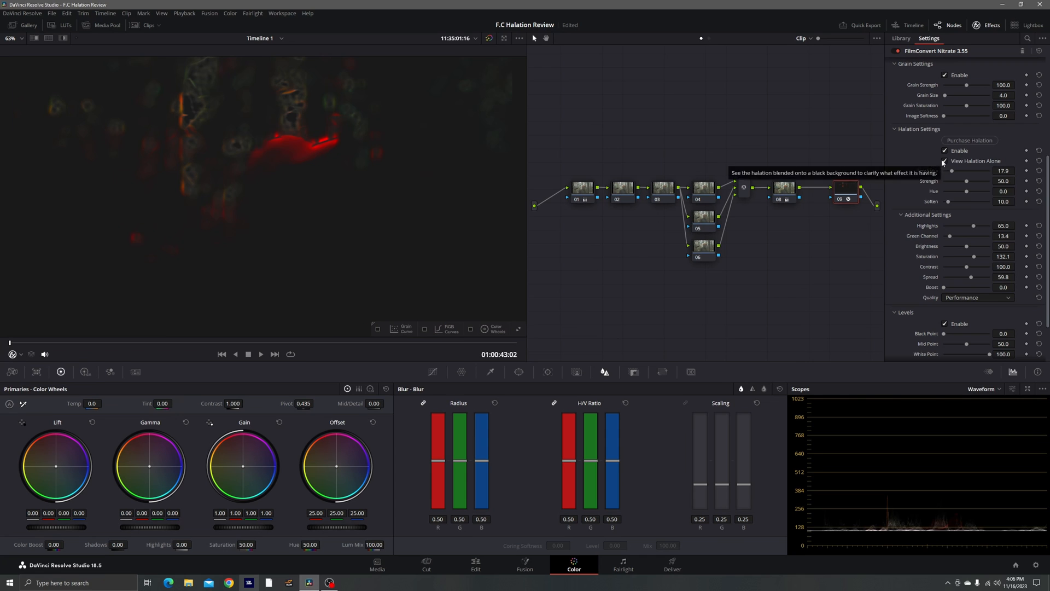
click(944, 162)
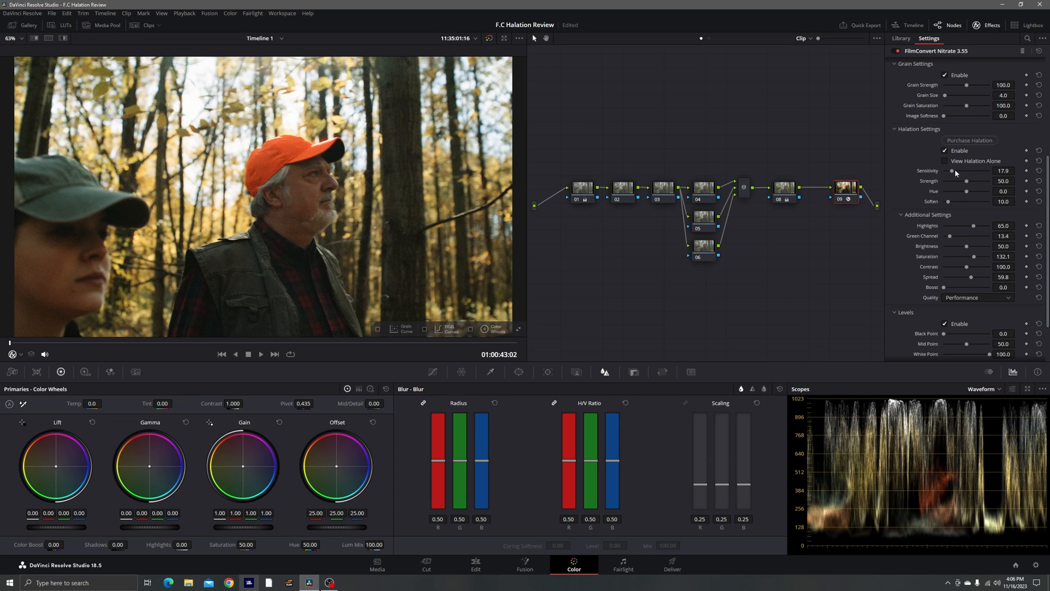
drag(956, 173, 959, 174)
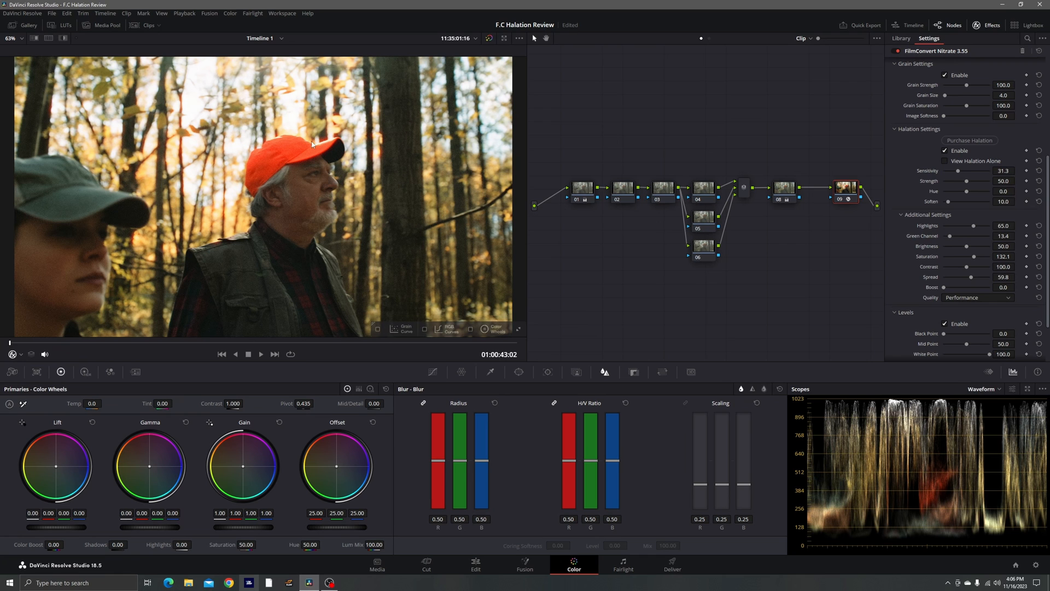
Raise the overall gamma on node 05 to 0.02.
click(704, 219)
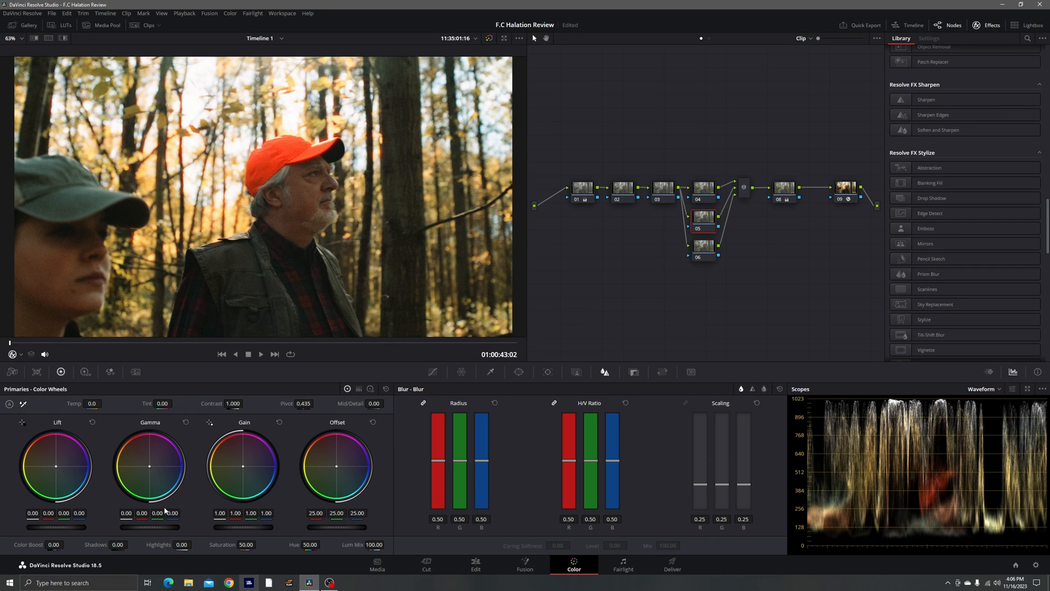
drag(157, 531, 165, 531)
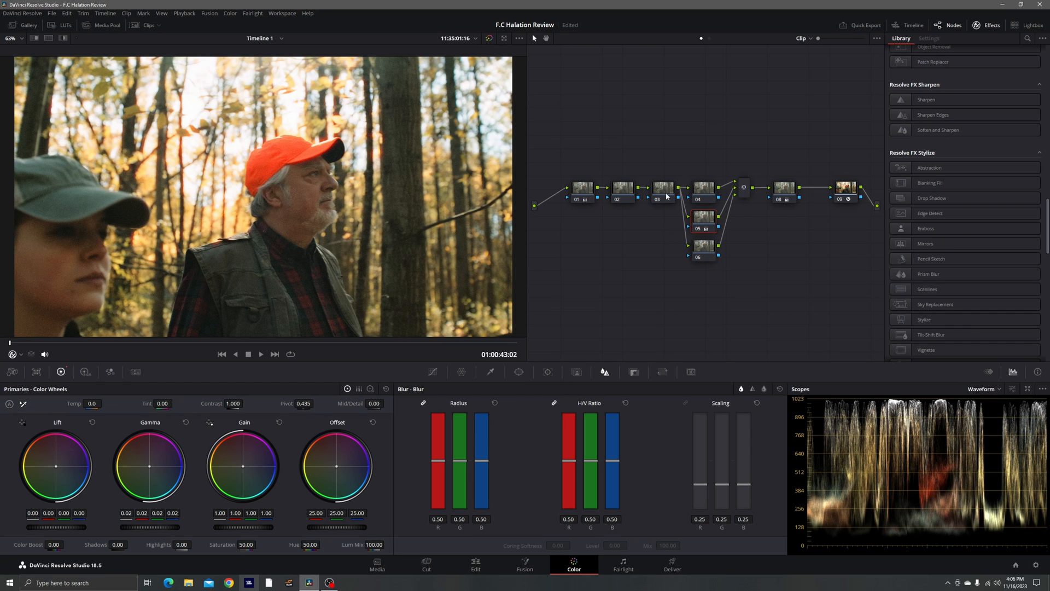
click(582, 188)
Lower node 09's halation highlights setting to 44.7 and compare the frame with halation off and on.
click(839, 197)
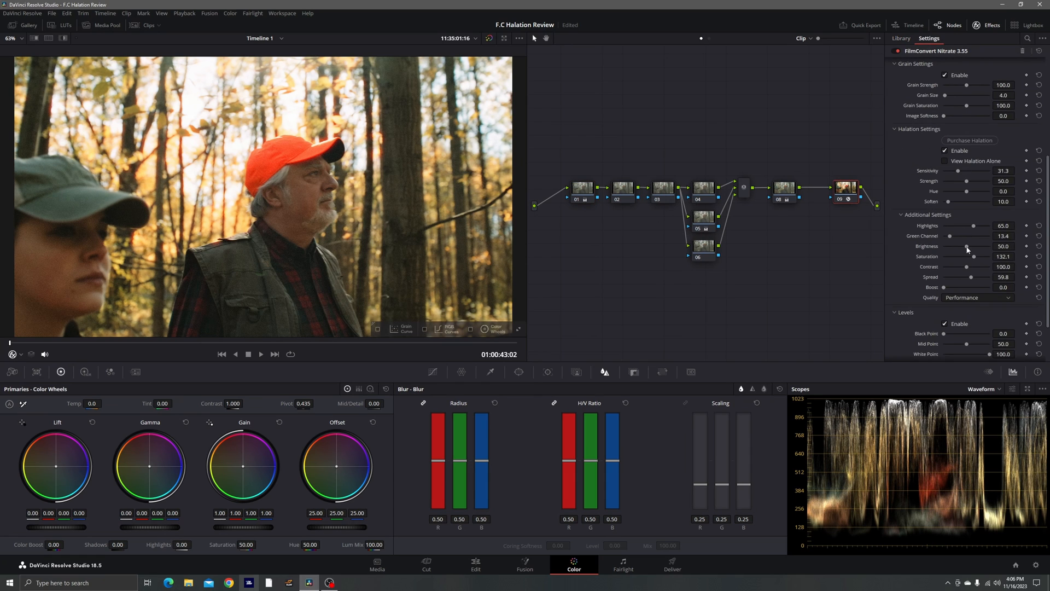
drag(972, 227, 964, 229)
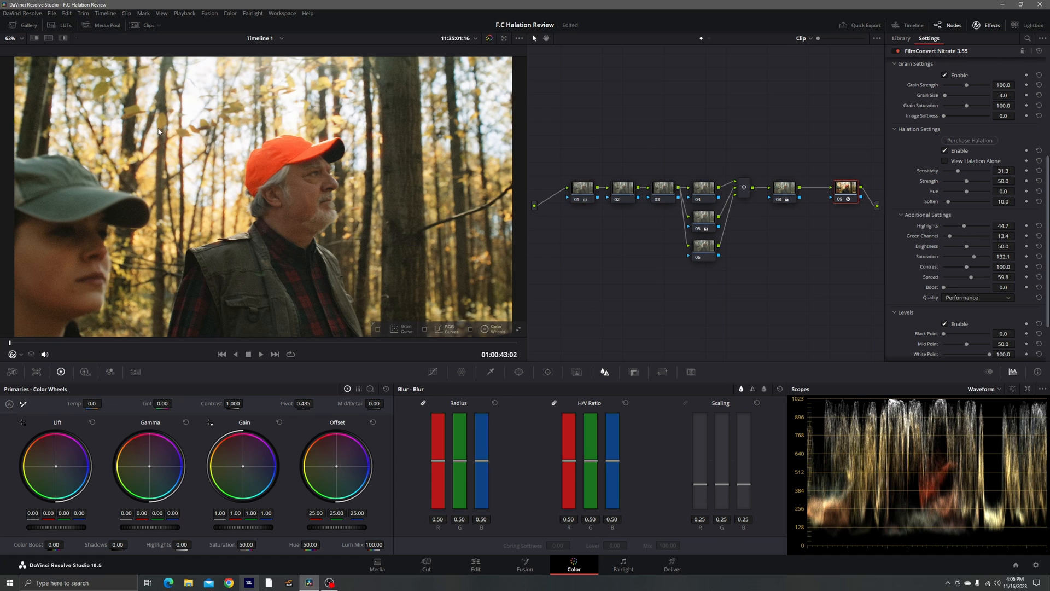
click(944, 151)
click(944, 151)
Move to the forest clip's frame at 01:00:44:23 and compare it with halation off and on.
drag(193, 343, 67, 346)
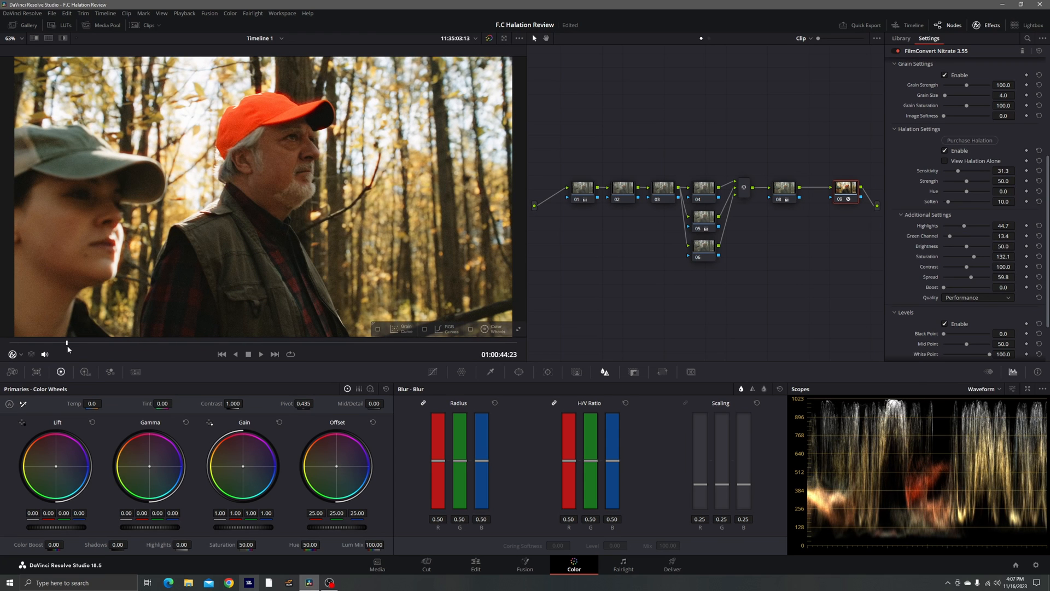
click(945, 151)
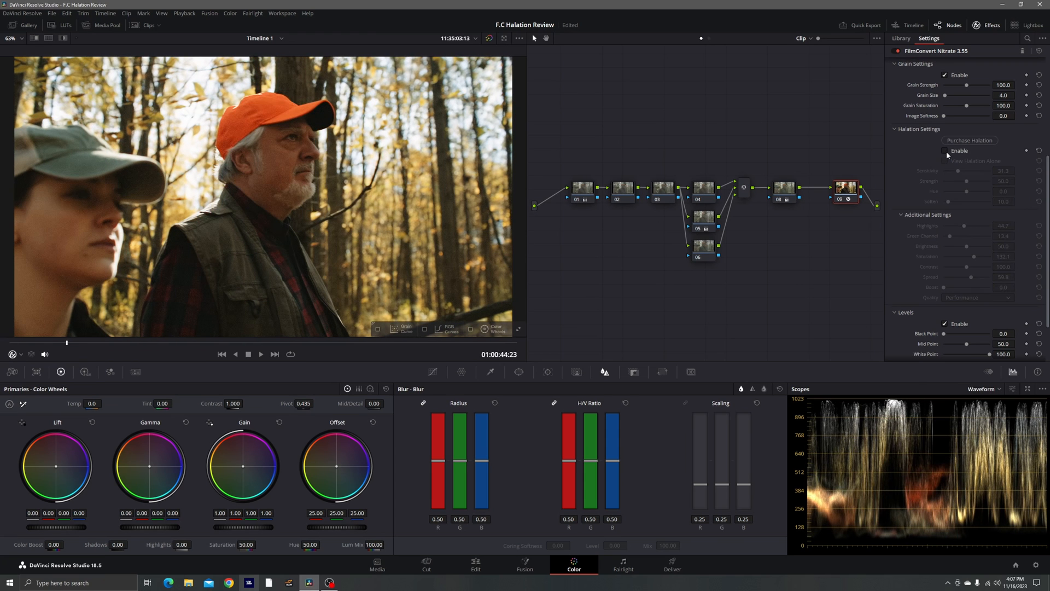
click(944, 151)
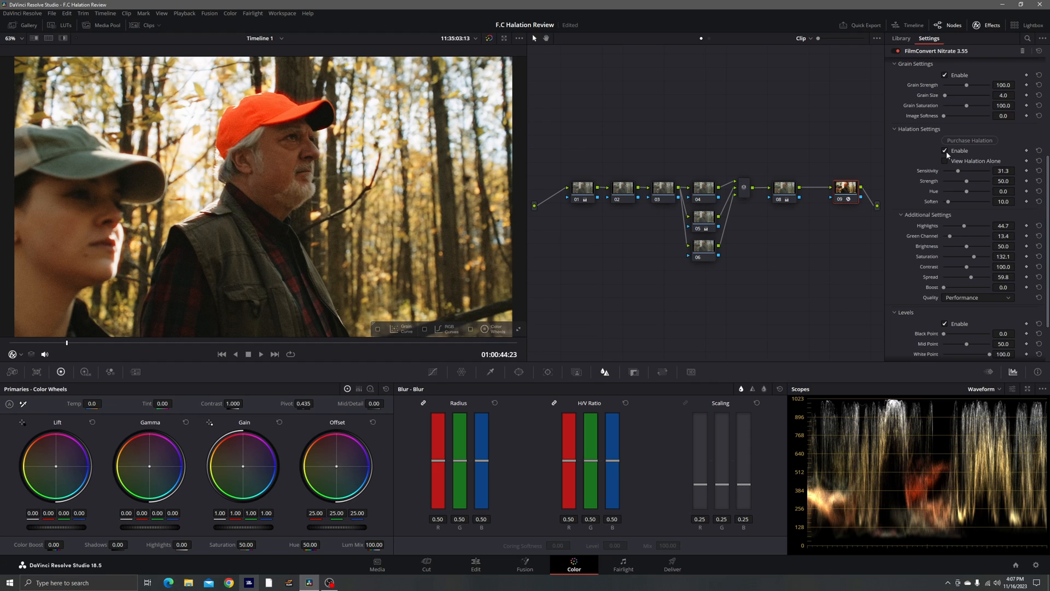